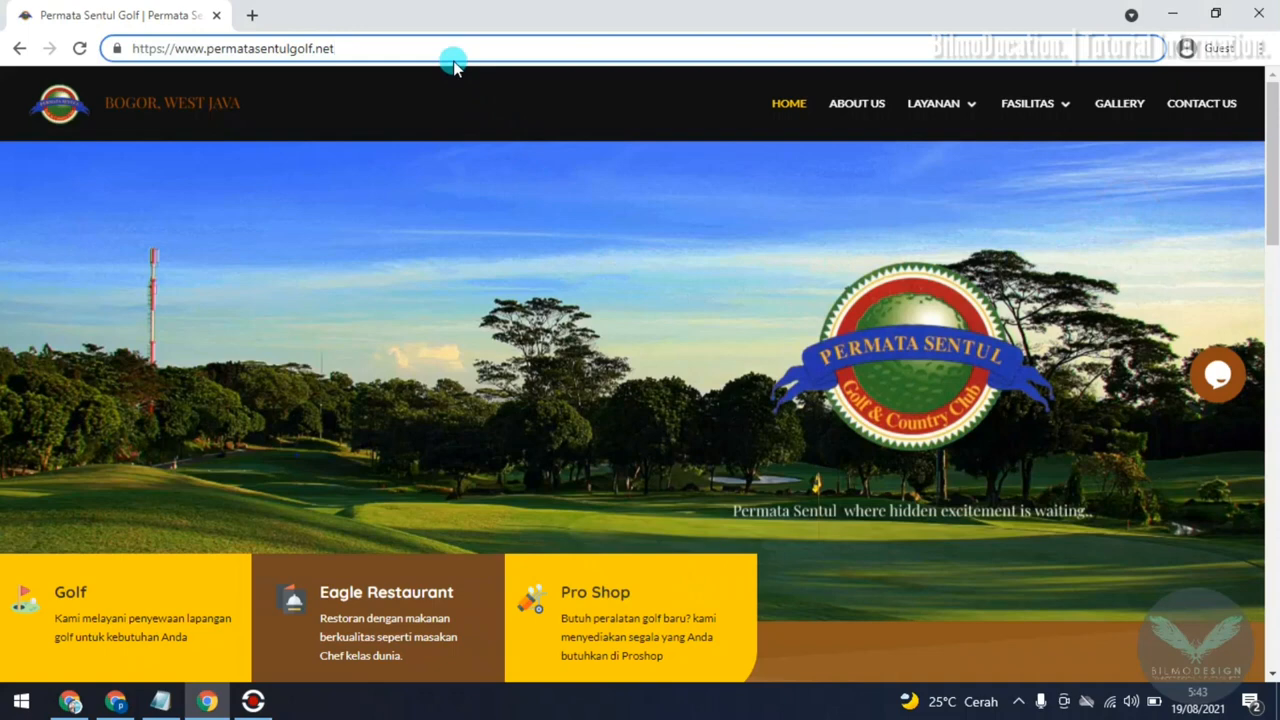
text(/)
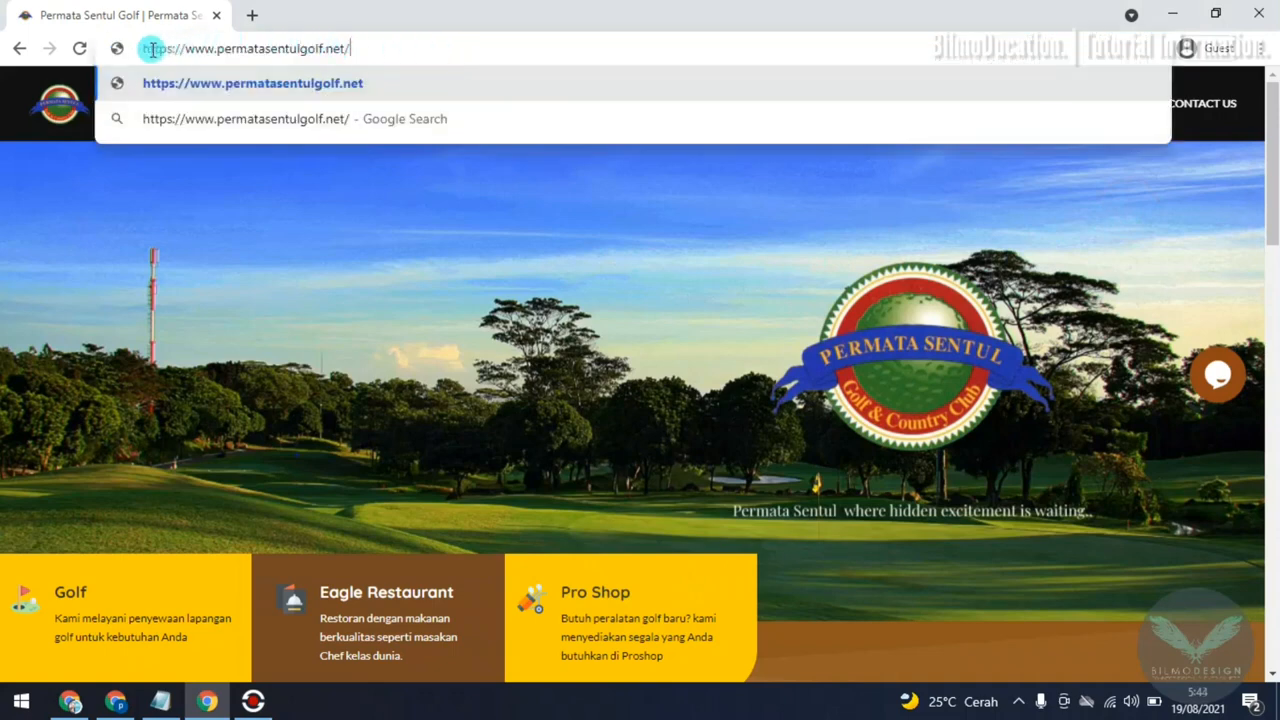
drag(145, 47, 361, 43)
click(401, 49)
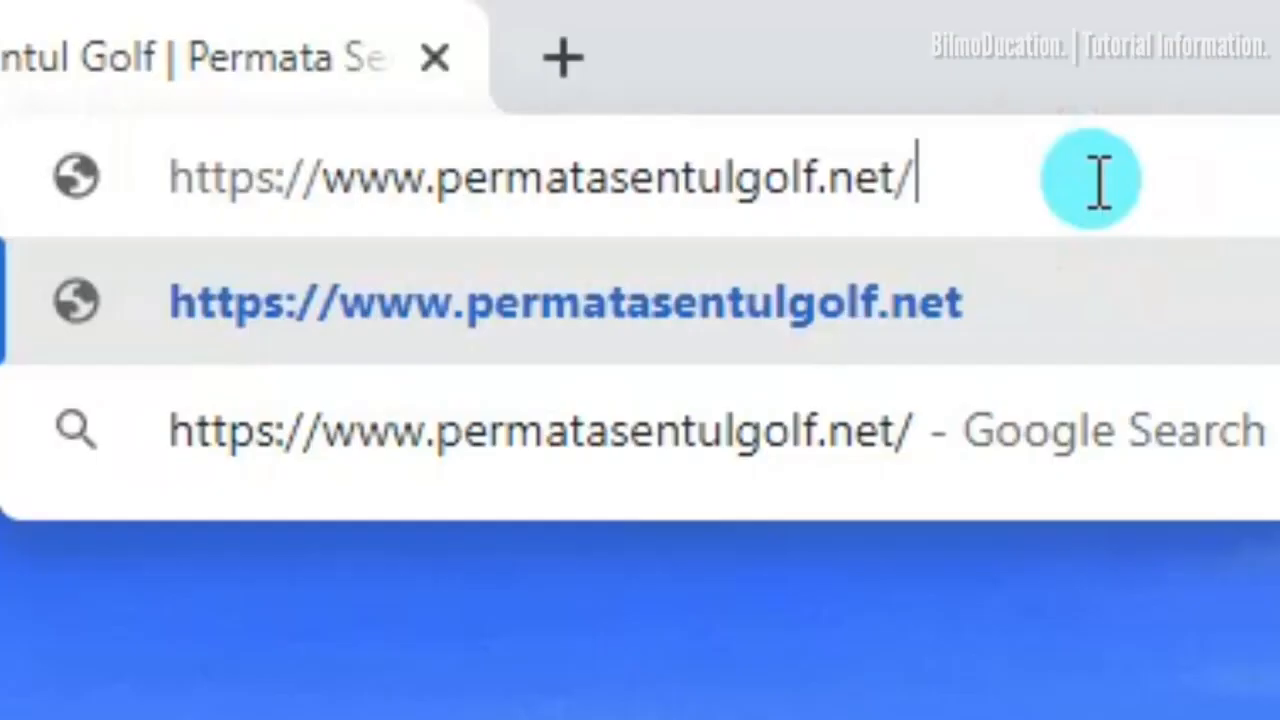
text(webmai)
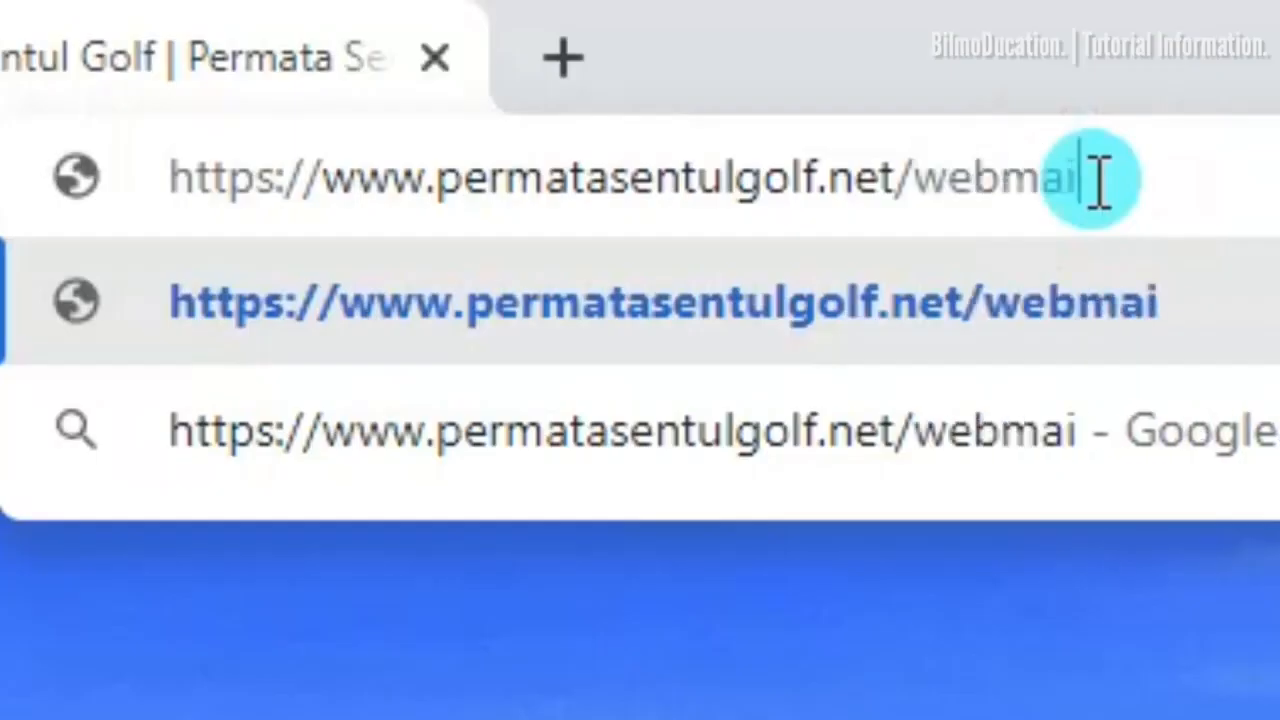
text(l)
key(Return)
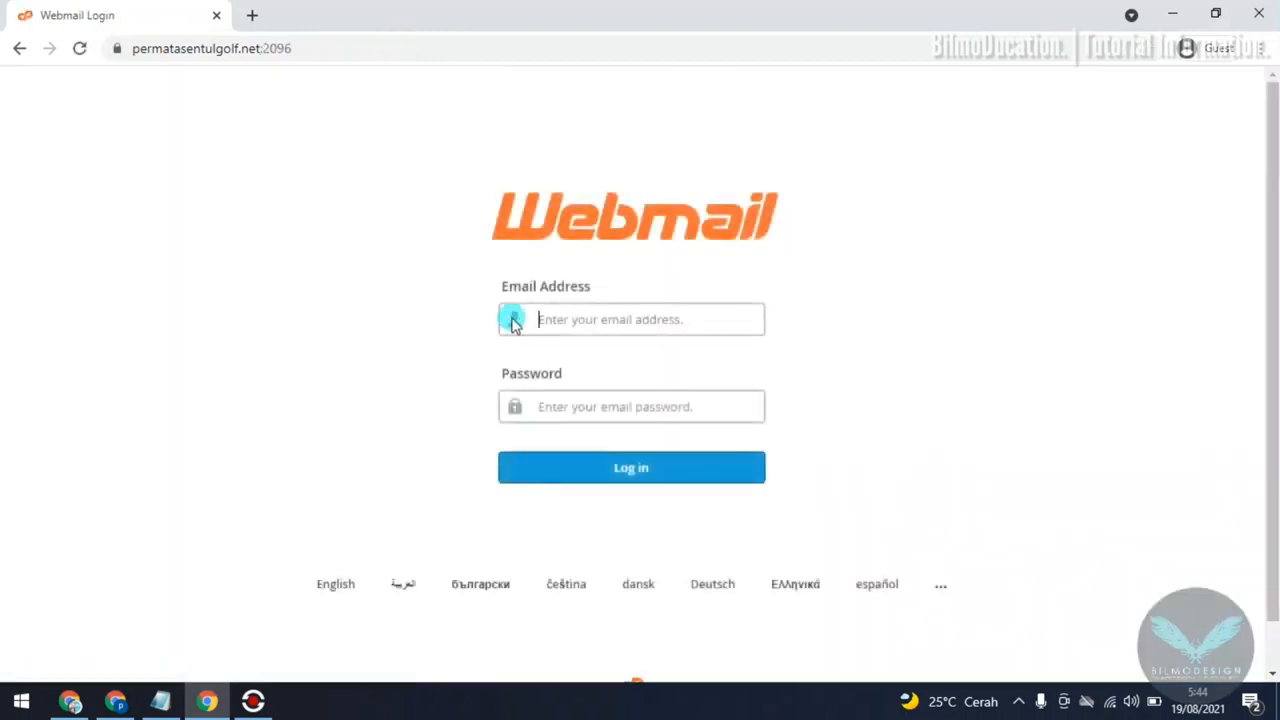
Step: Log in to webmail with the account's email address and password, and open the Roundcube inbox
click(570, 319)
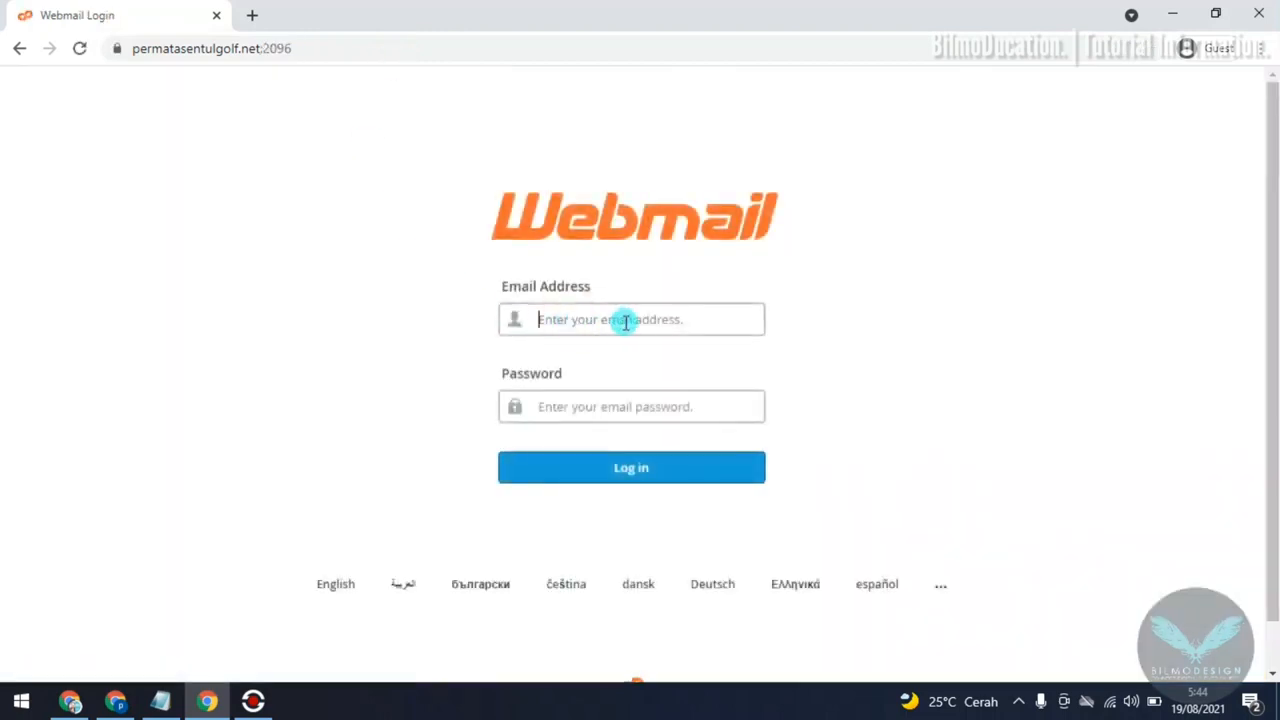
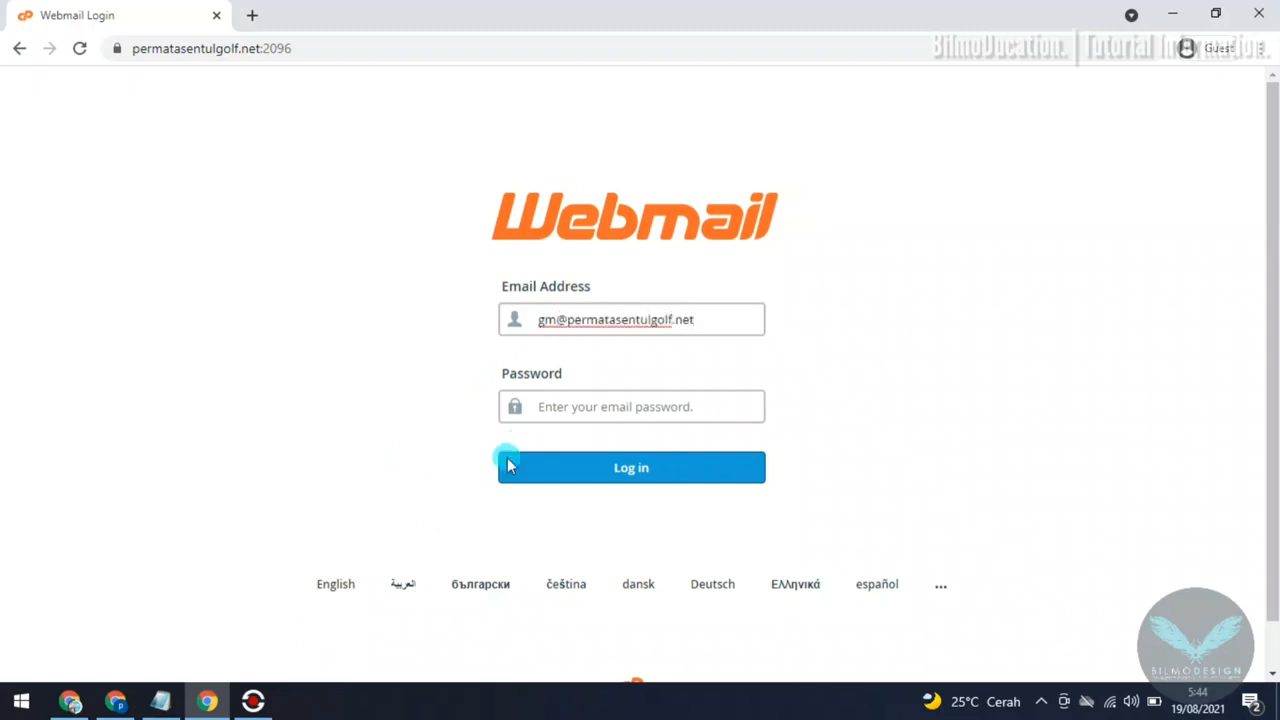
click(591, 405)
key(ctrl+v)
click(618, 481)
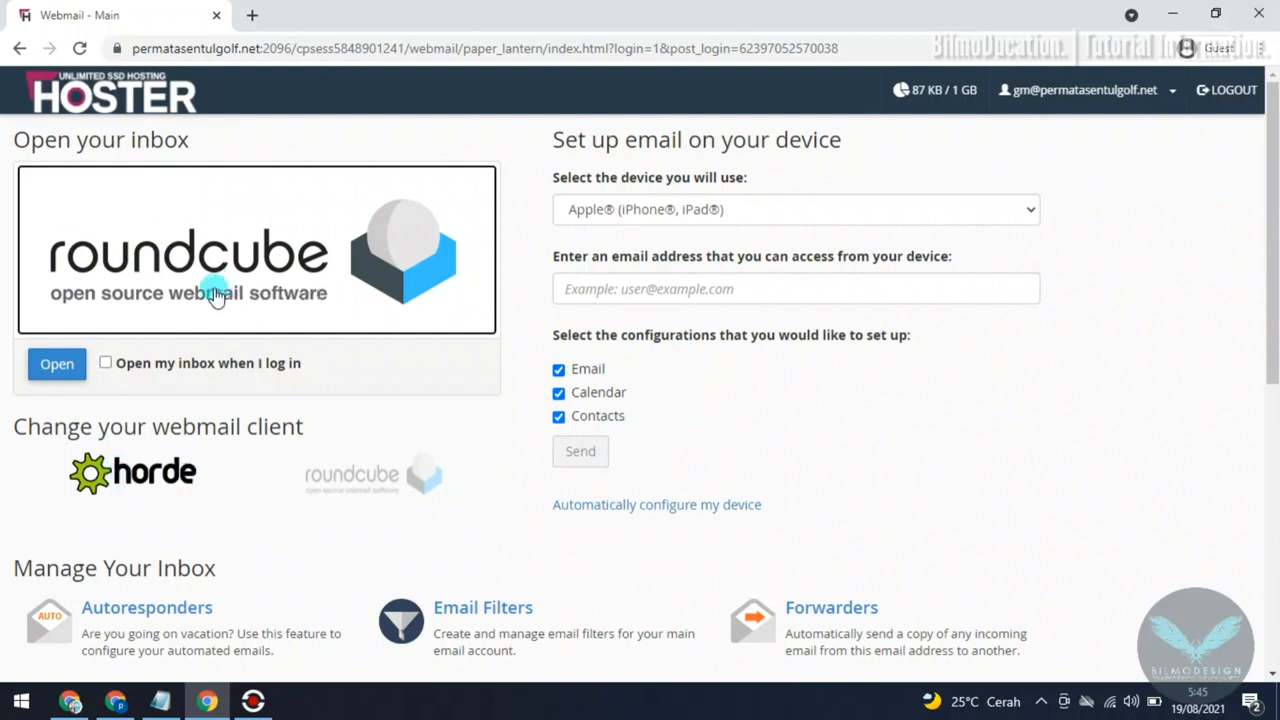
click(268, 268)
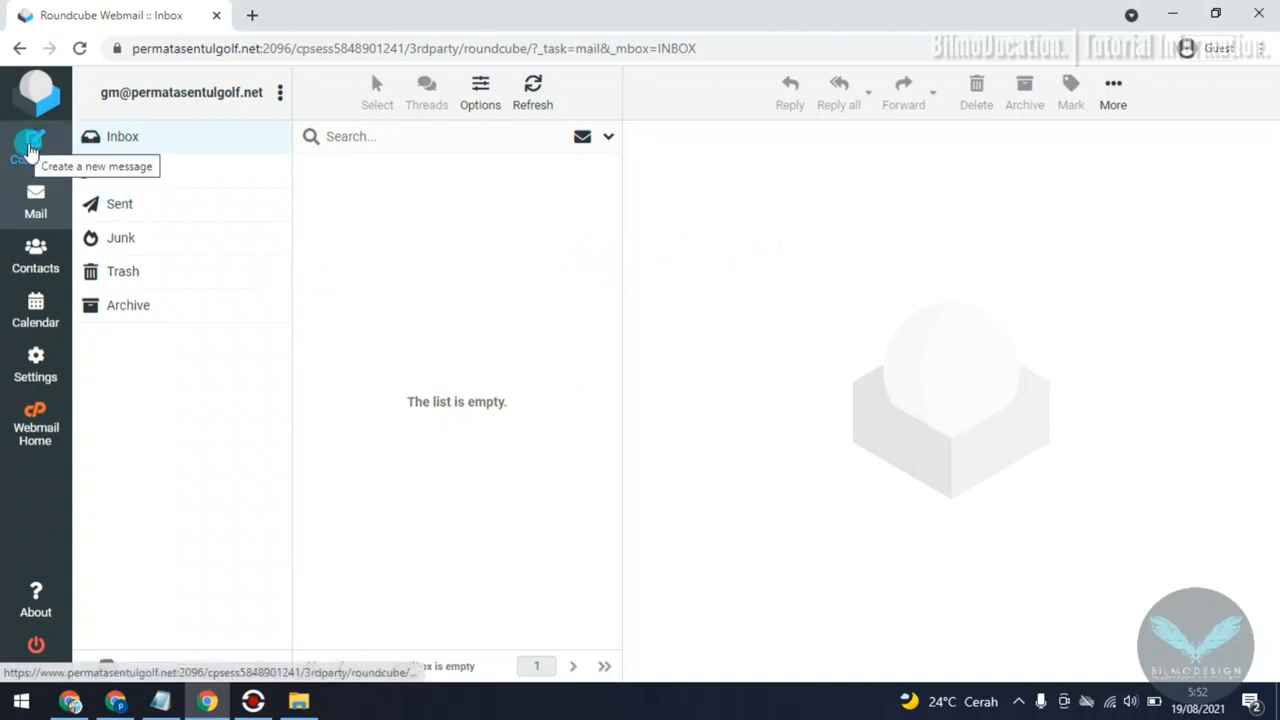
Step: Start a new message, enter the recipient's email address and give it the subject "TEST MAIL 1"
click(30, 150)
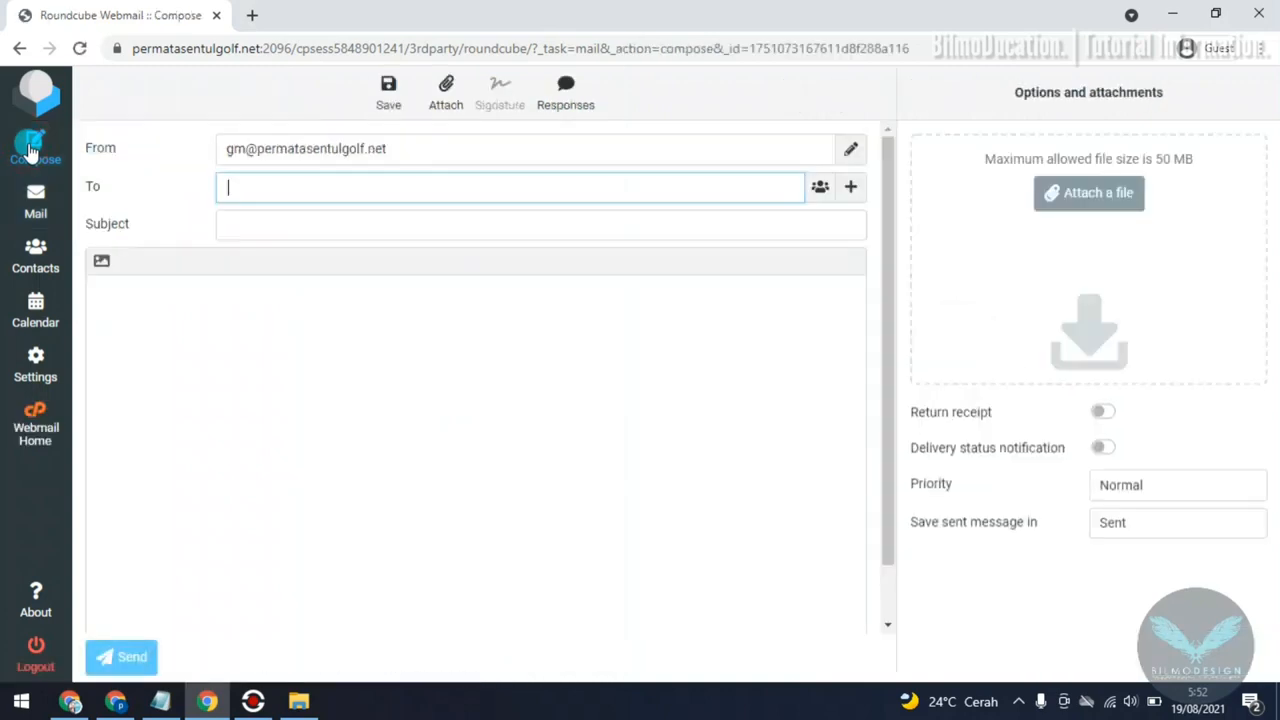
click(331, 187)
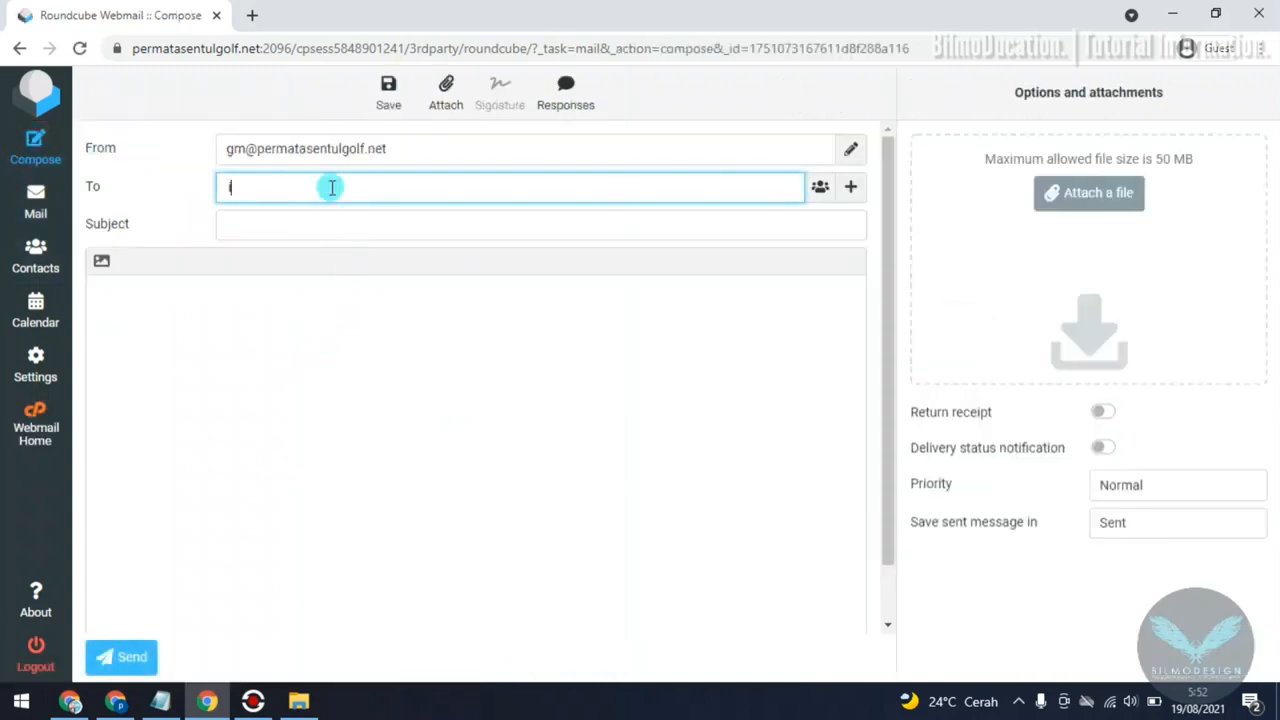
click(384, 220)
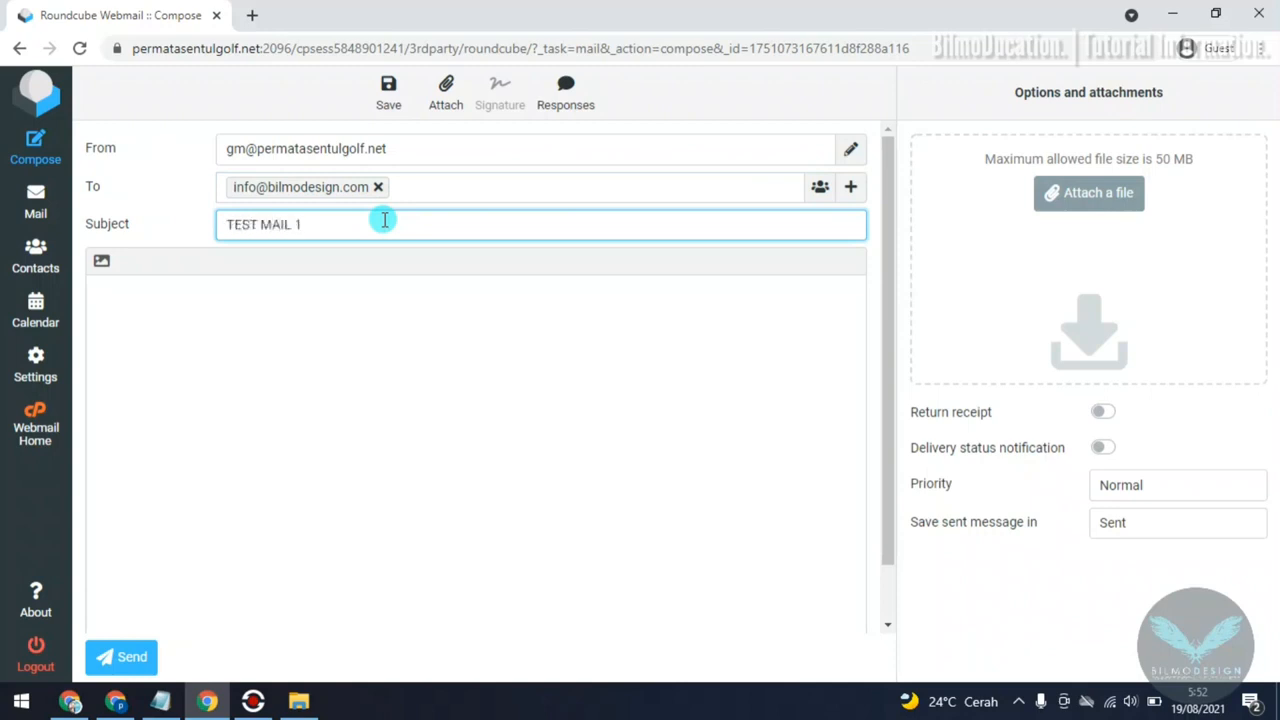
Step: Paste the Lorem Ipsum paragraph into the message body and switch the editor to rich-text formatting, accepting the possible formatting loss
click(251, 331)
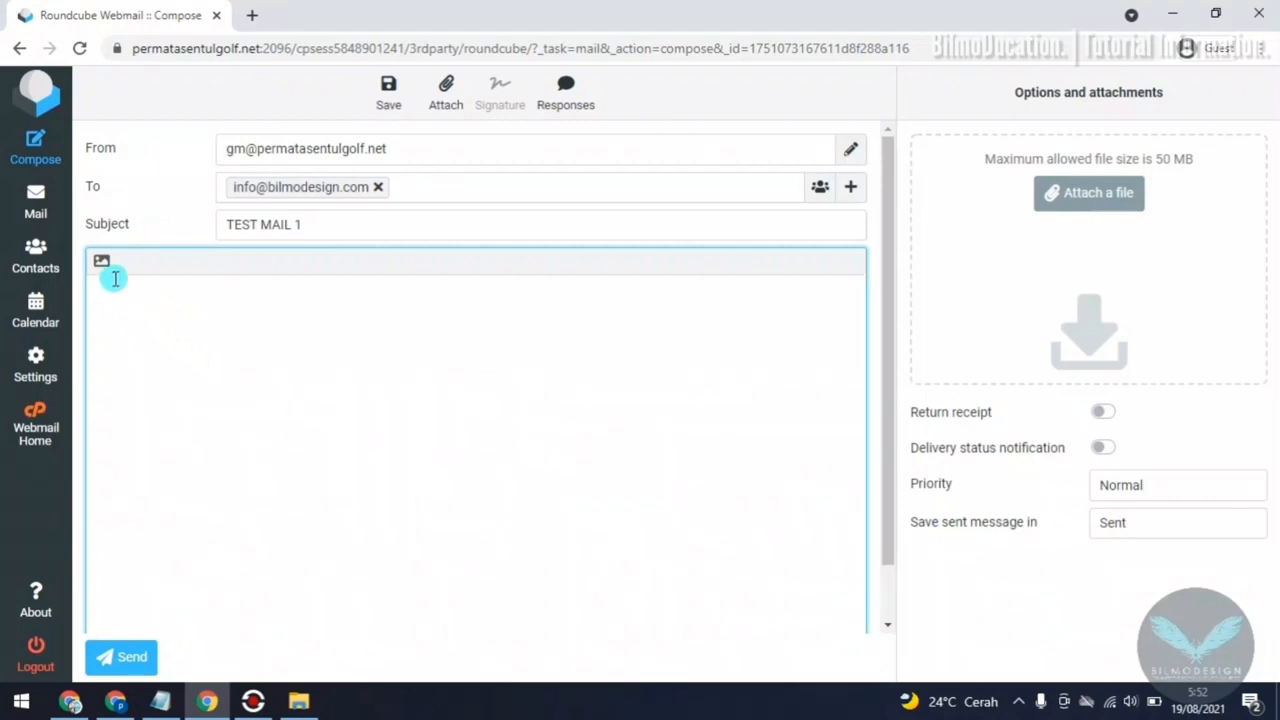
text(Lorem Ipsum is simply dummy text of the printing and typesetting industry. Lorem Ipsum has been the industry's standard dummy text ever since the 1500s, when an unknown printer took a galley of type and scrambled it to make a type specimen book. It has survived not only five centuries, but also the leap into electronic typesetting, remaining essentially unchanged. It was popularised in the 1960s with the release of Letraset sheets containing Lorem Ipsum passages, and more recently with desktop publishing software like Aldus PageMaker including versions of Lorem Ipsum.)
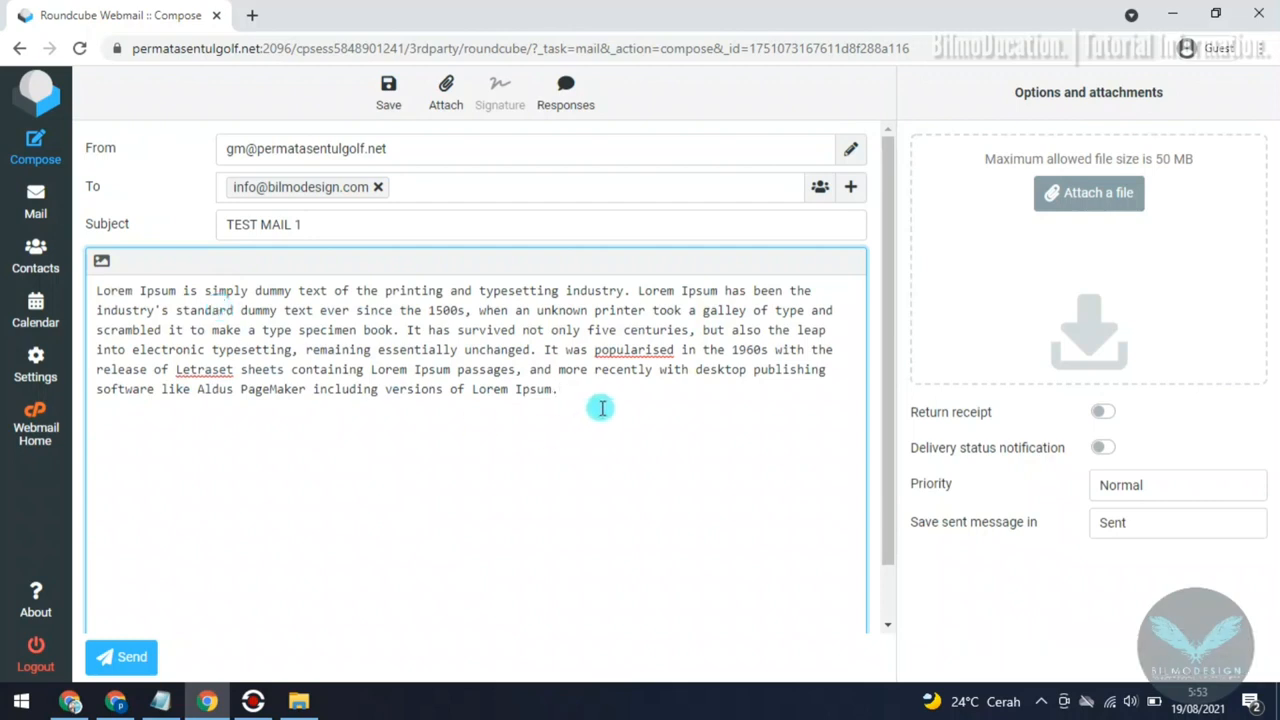
click(102, 262)
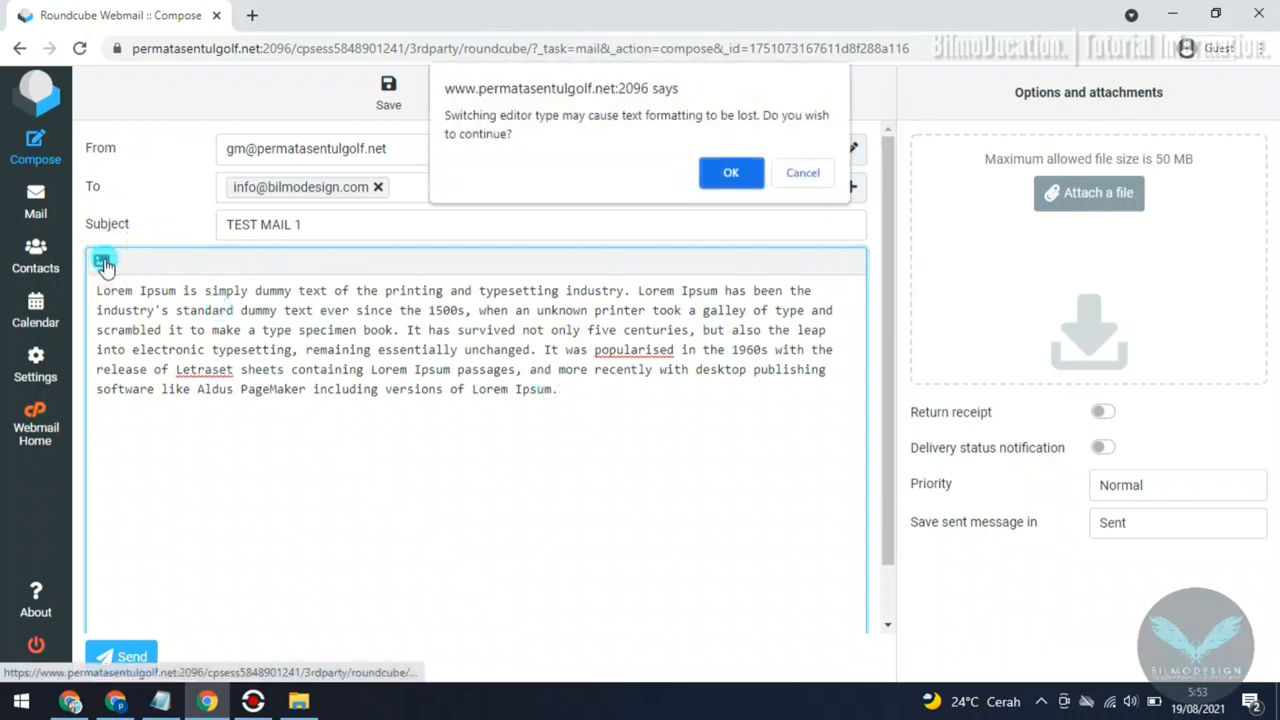
click(730, 172)
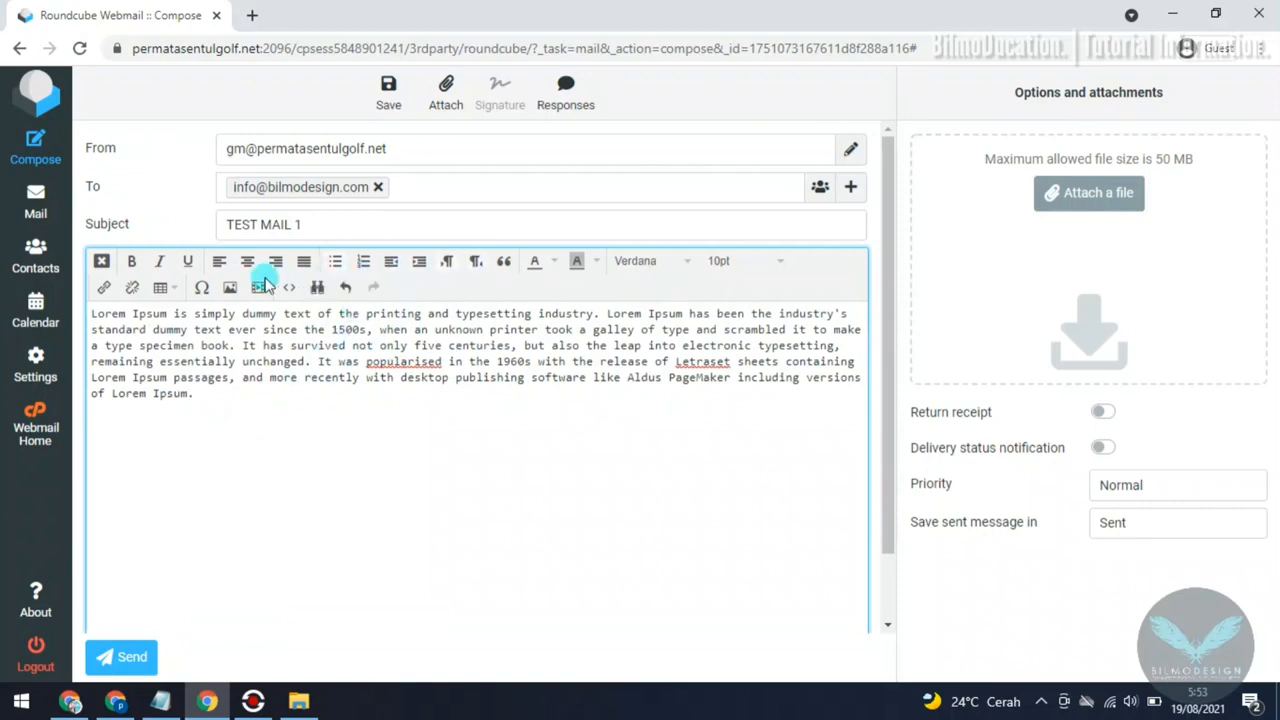
Step: Upload "WhatsApp Image 2021-07-29 at 11.48.55 AM (1).jpeg" from the Downloads folder and choose it as the source of a new inline image
click(229, 289)
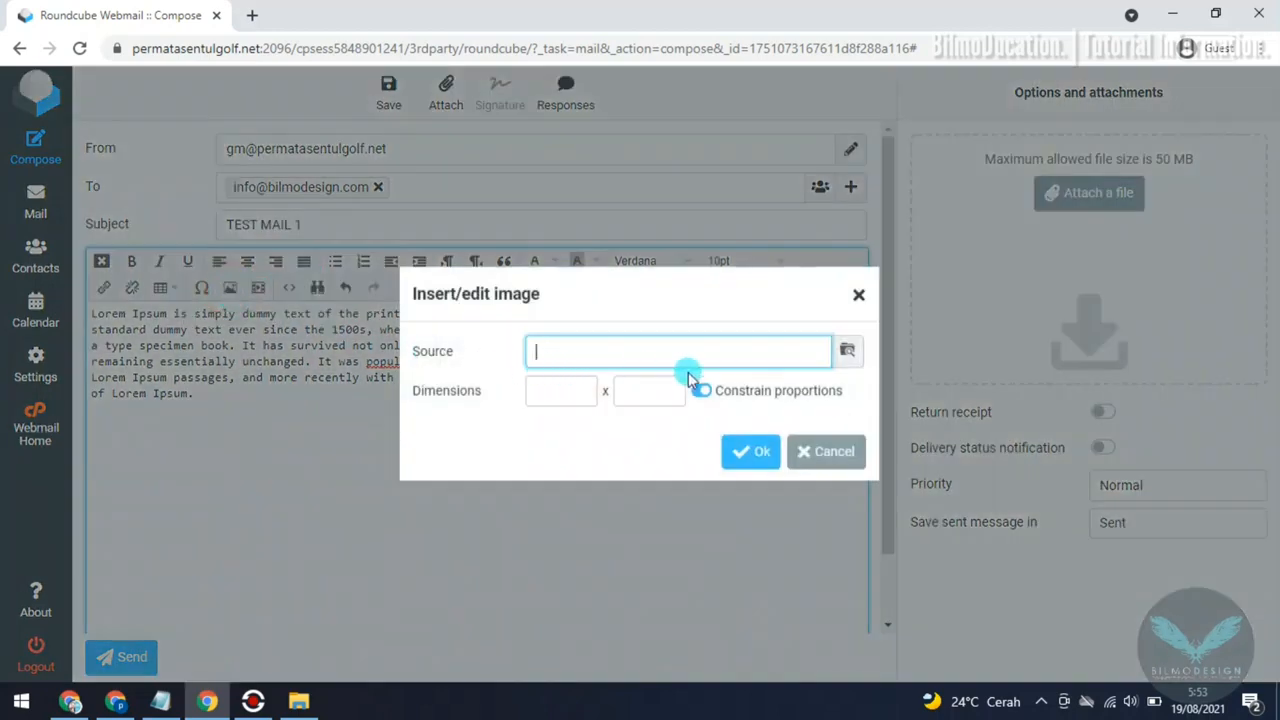
click(847, 354)
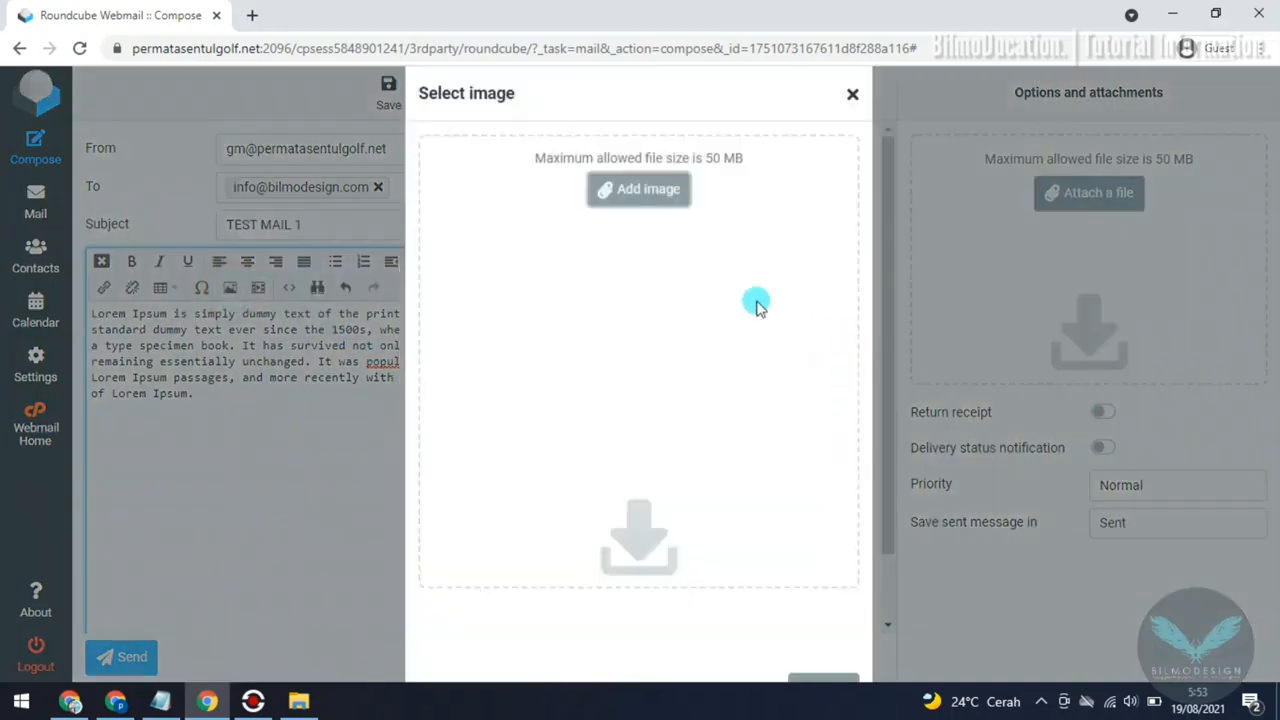
click(648, 192)
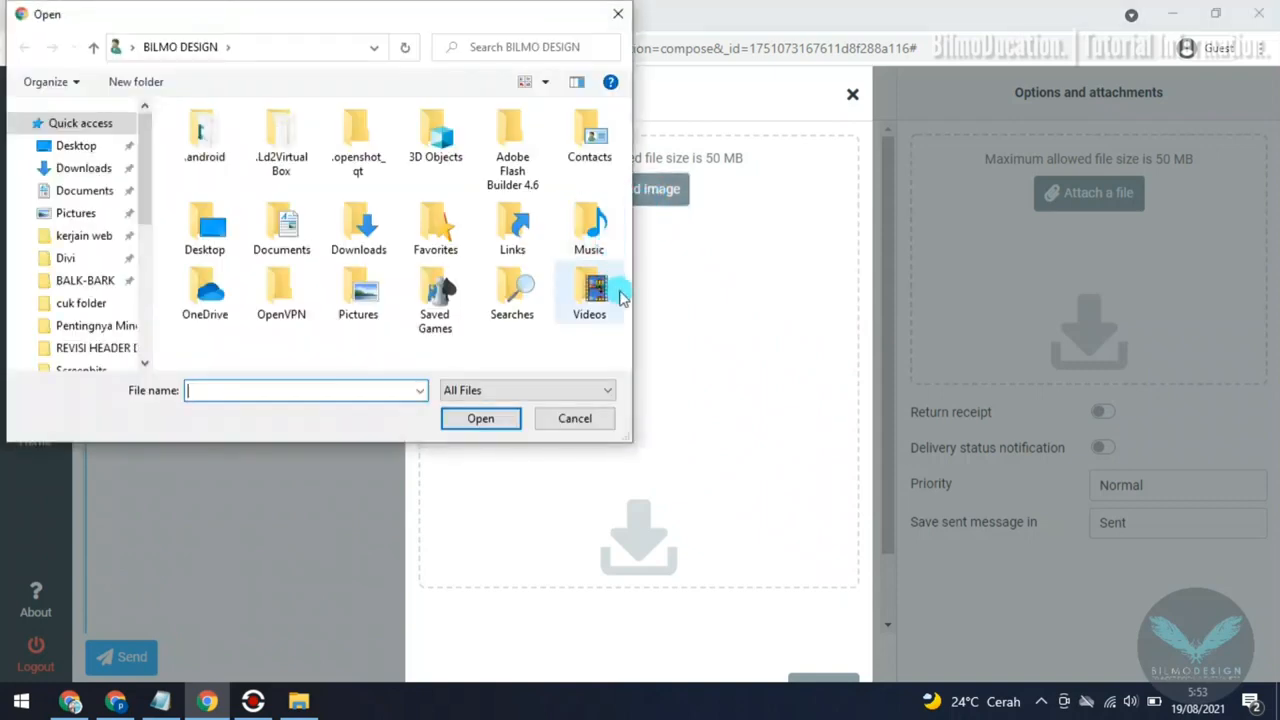
click(72, 168)
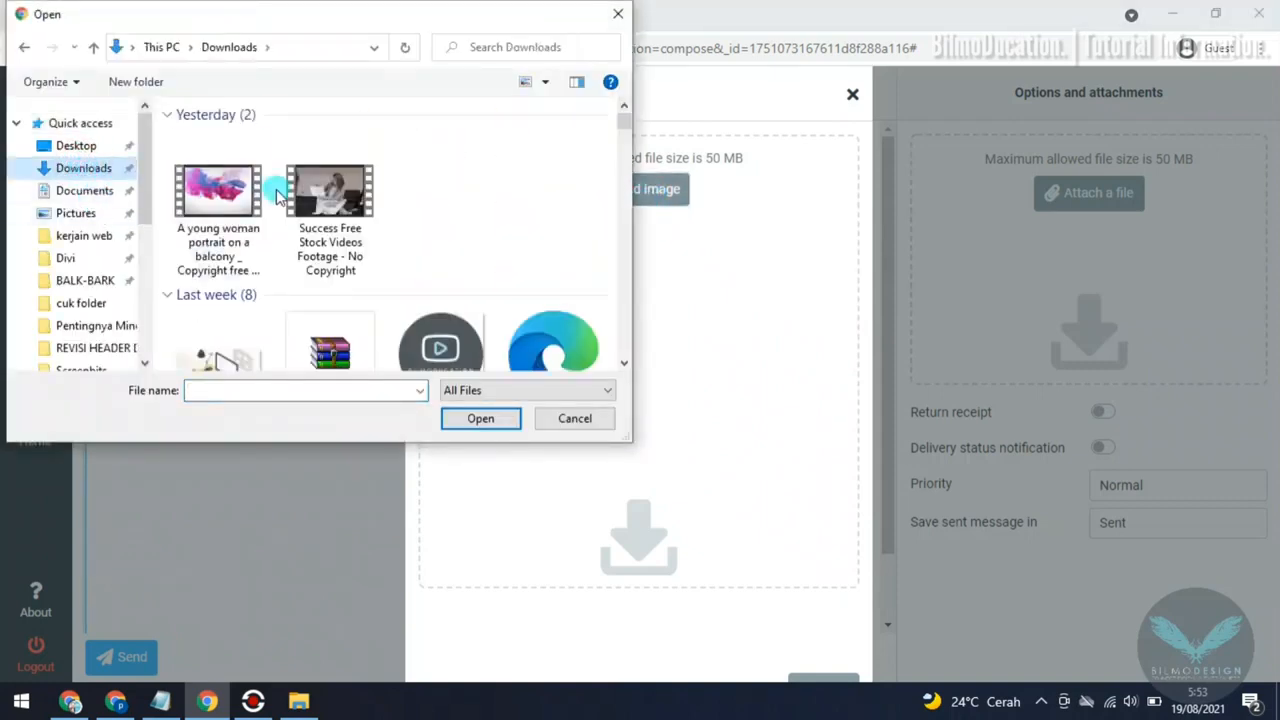
scroll(408, 218, down, 6)
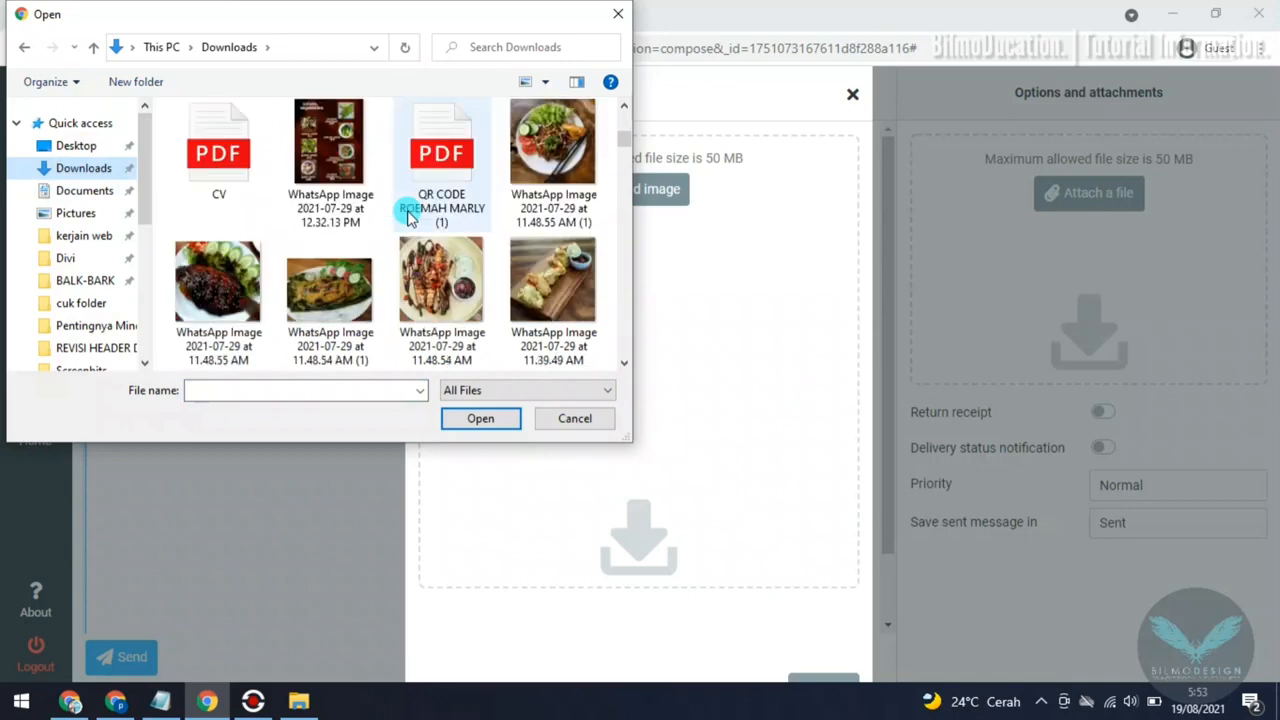
double_click(553, 145)
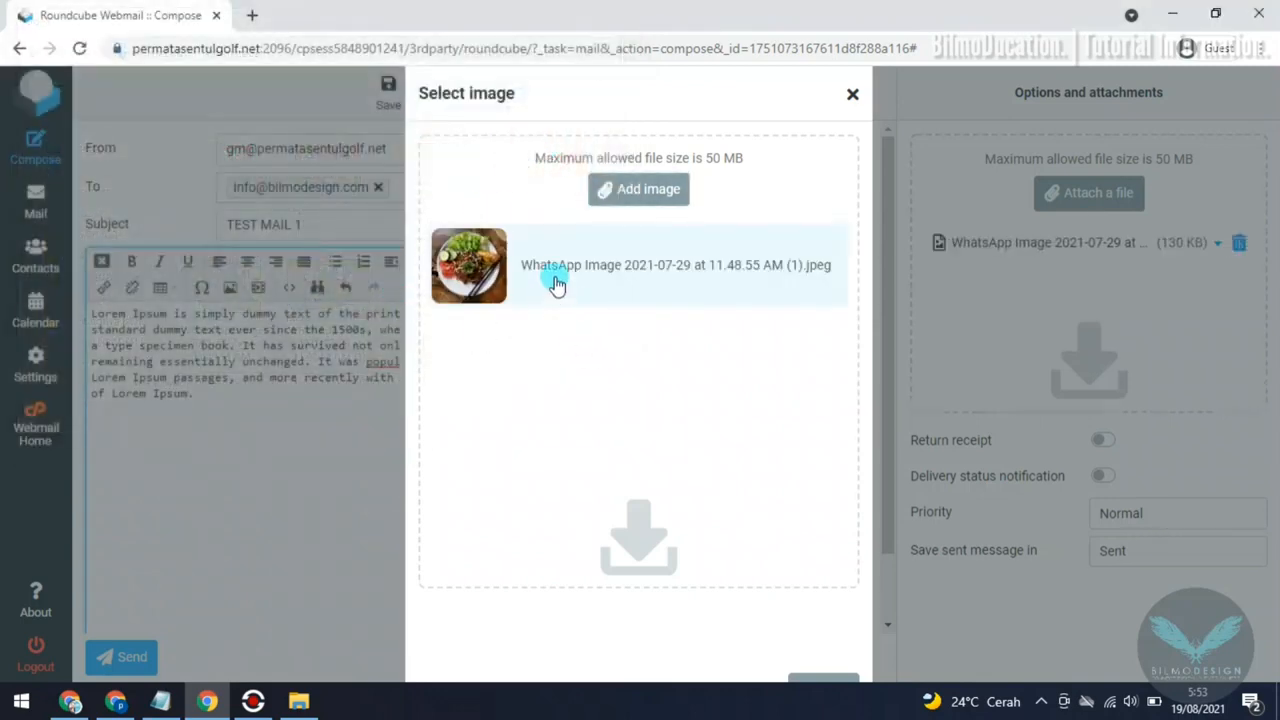
click(557, 280)
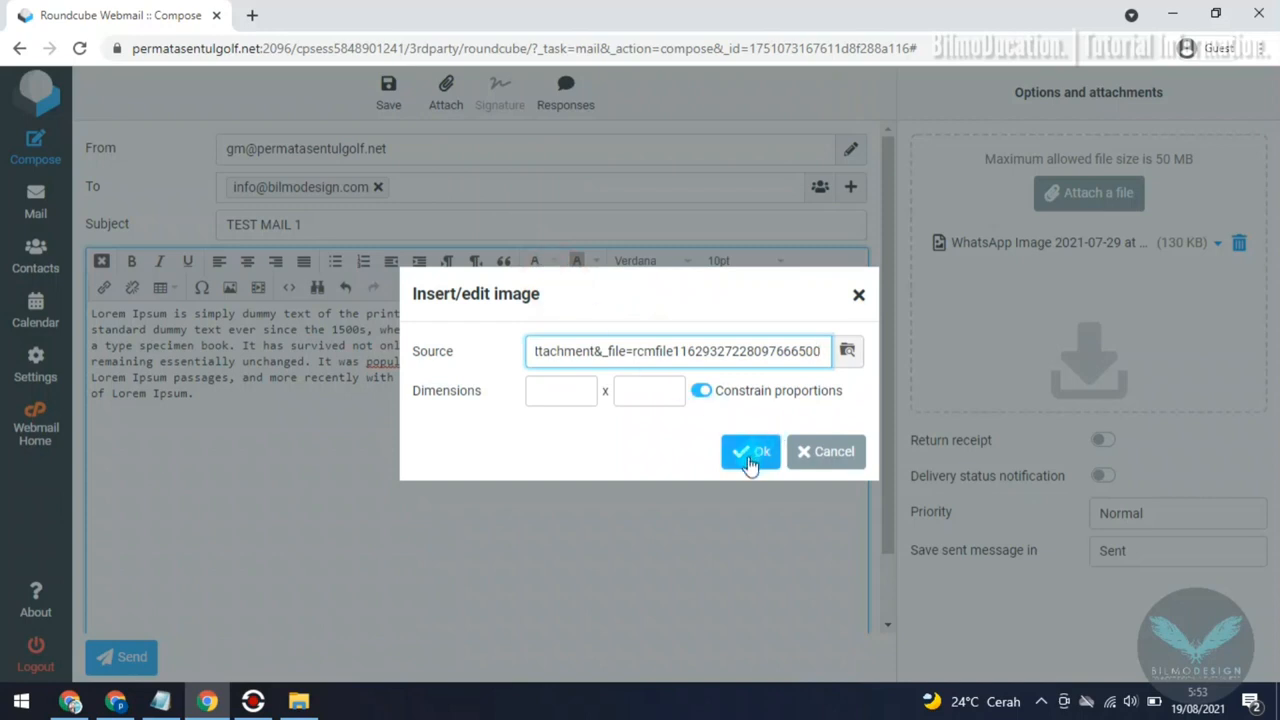
Step: Set the image dimensions to 100 x 100 and insert the image below the paragraph
click(551, 392)
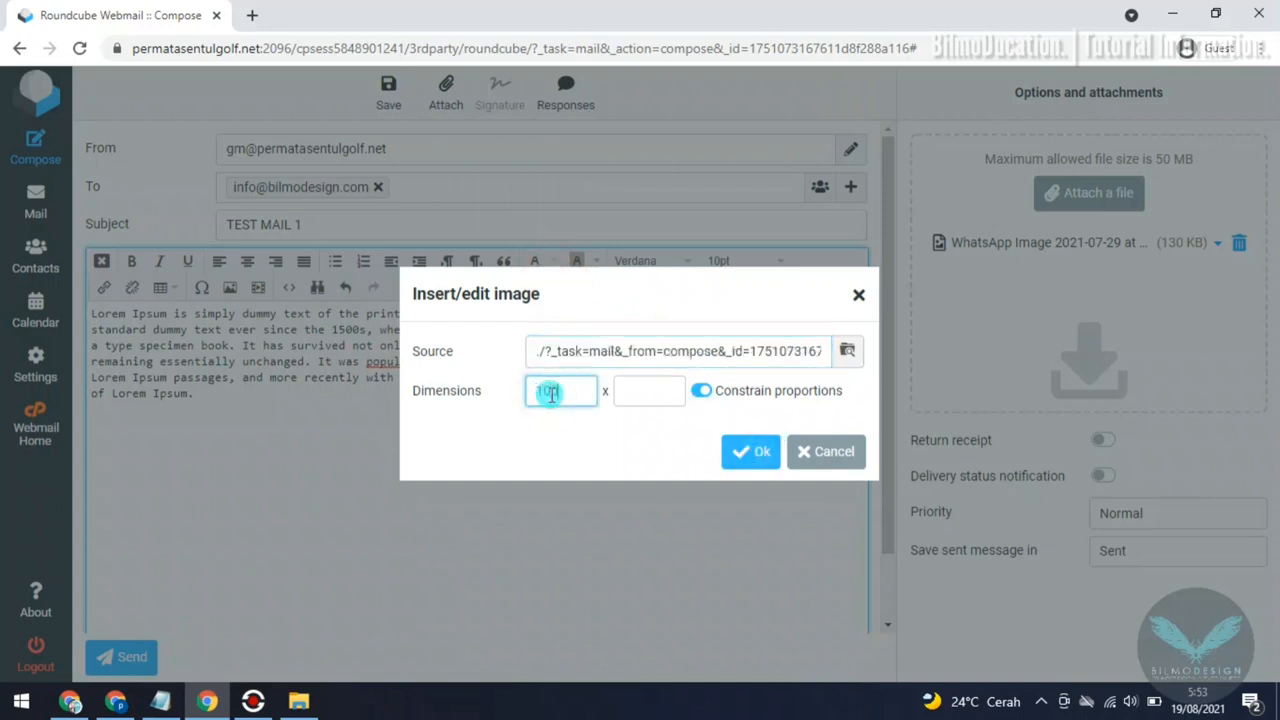
click(638, 391)
text(10)
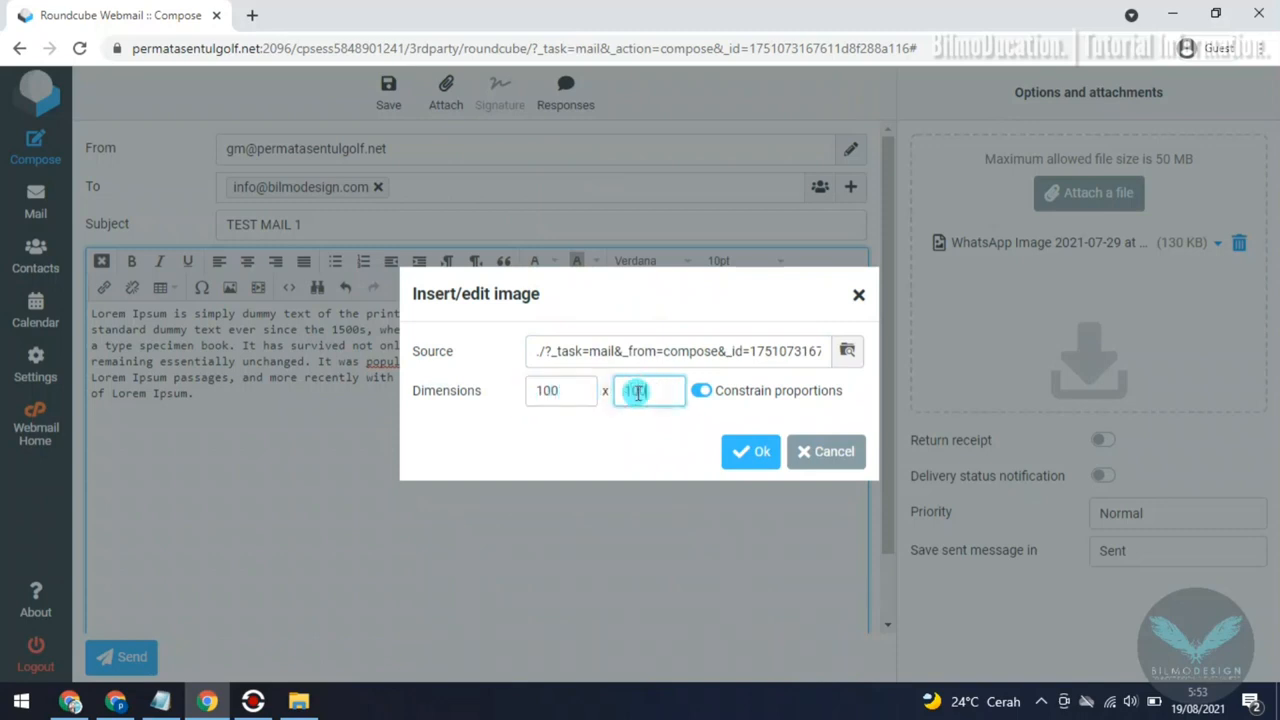
text(0)
click(740, 451)
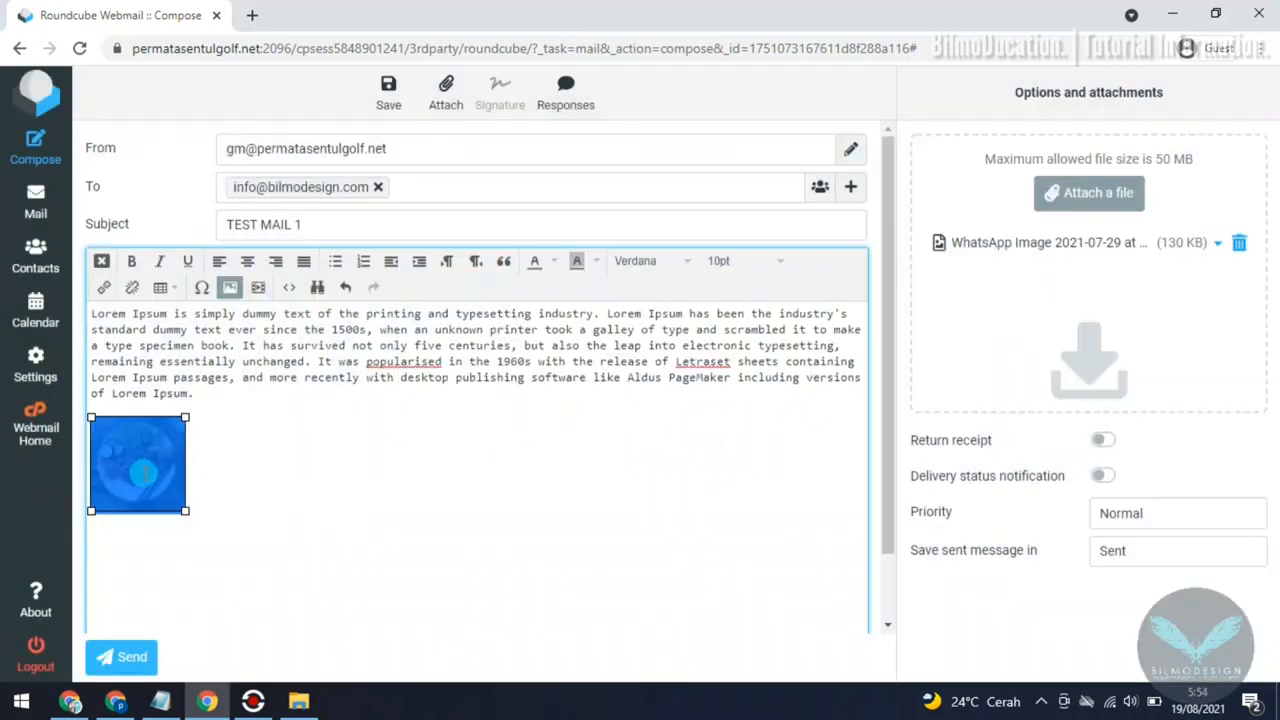
Step: Enlarge the inserted food image to a little over twice its size, keeping it square
click(248, 458)
click(152, 481)
drag(184, 513, 302, 596)
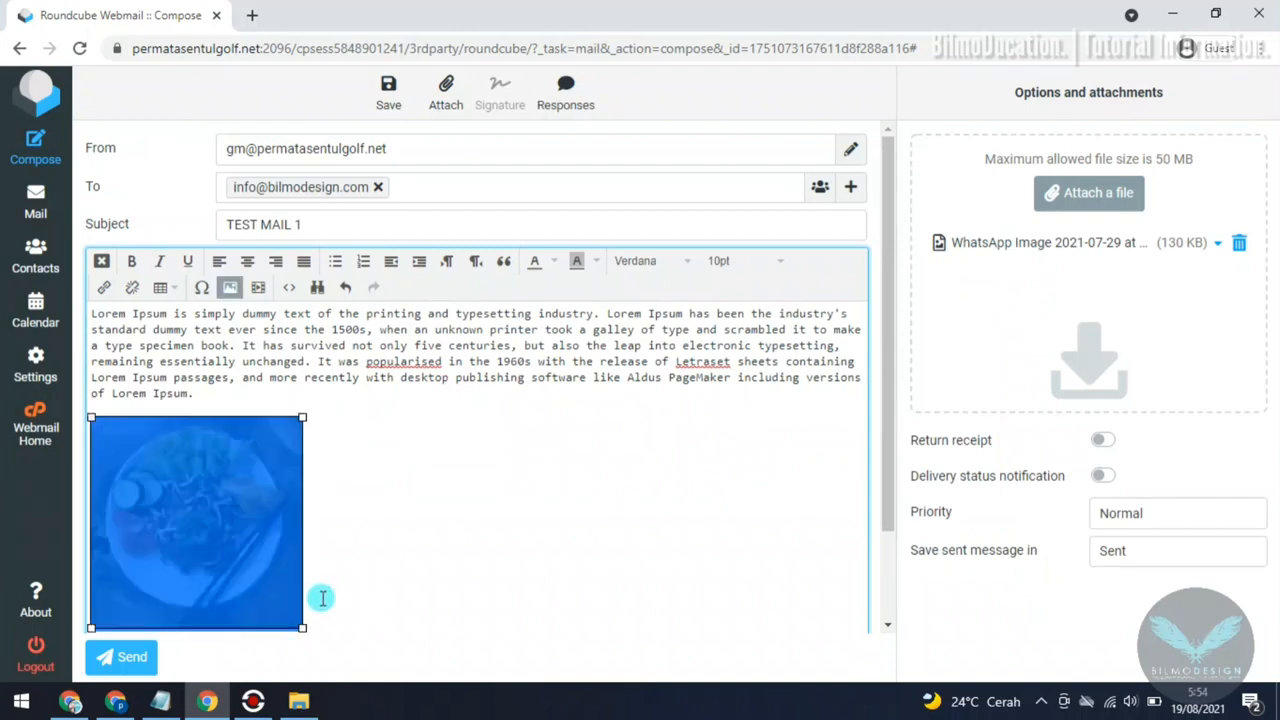
Step: Paste the Lorem Ipsum paragraph again below the image and add the closing line "Thanks."
click(463, 531)
scroll(331, 457, down, 2)
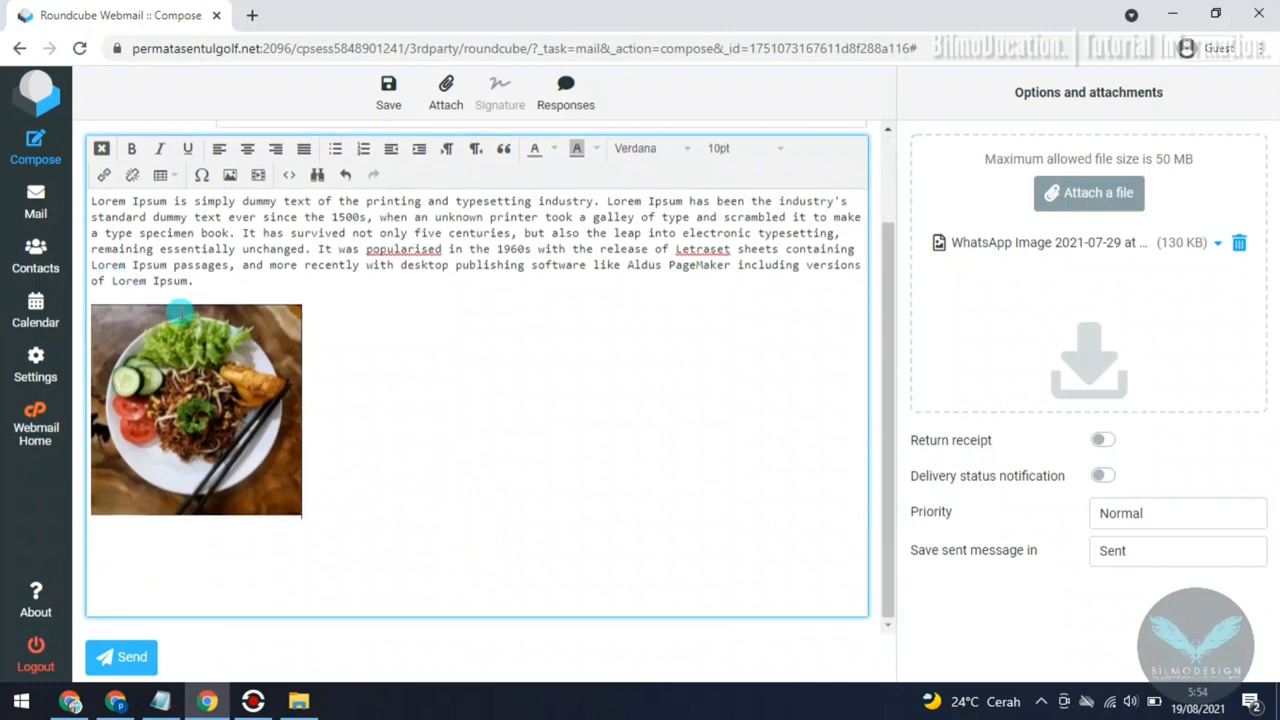
key(Return)
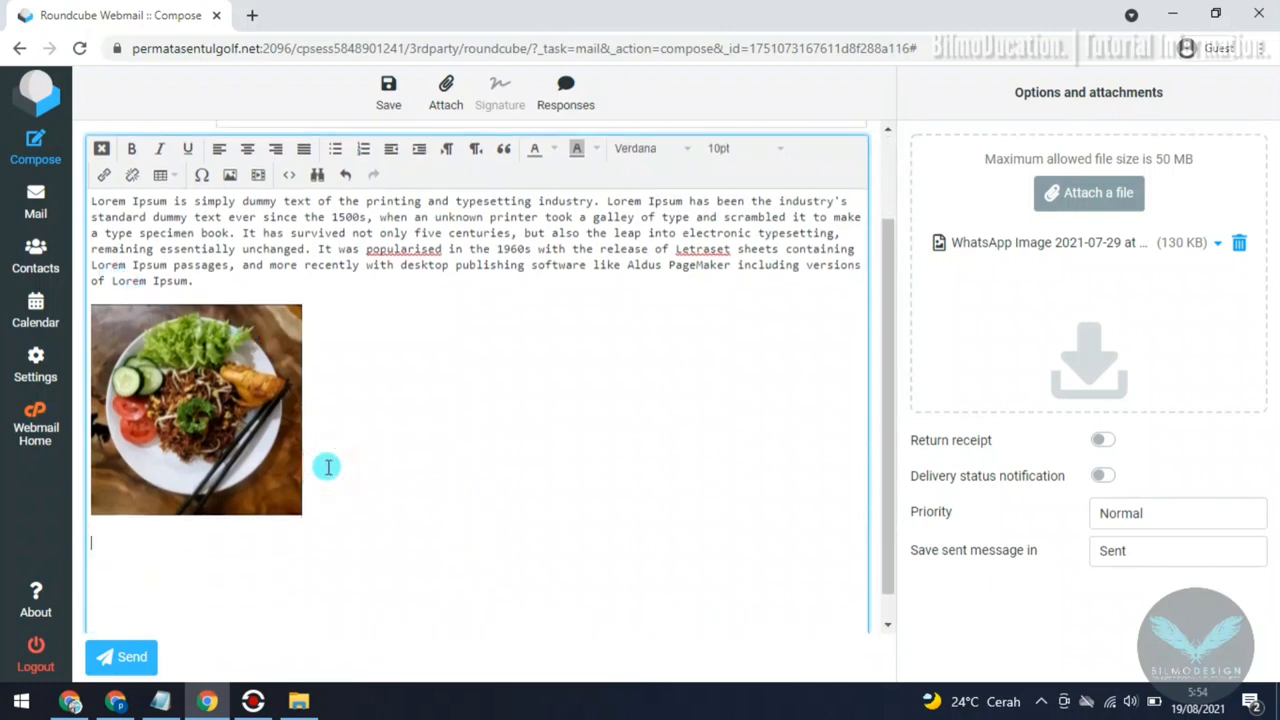
text(Lorem Ipsum is simply dummy text of the printing and typesetting industry. Lorem Ipsum has been the industry's standard dummy text ever since the 1500s, when an unknown printer took a galley of type and scrambled it to make a type specimen book. It has survived not only five centuries, but also the leap into electronic typesetting, remaining essentially unchanged. It was popularised in the 1960s with the release of Letraset sheets containing Lorem Ipsum passages, and more recently with desktop publishing software like Aldus PageMaker including versions of Lorem Ipsum.)
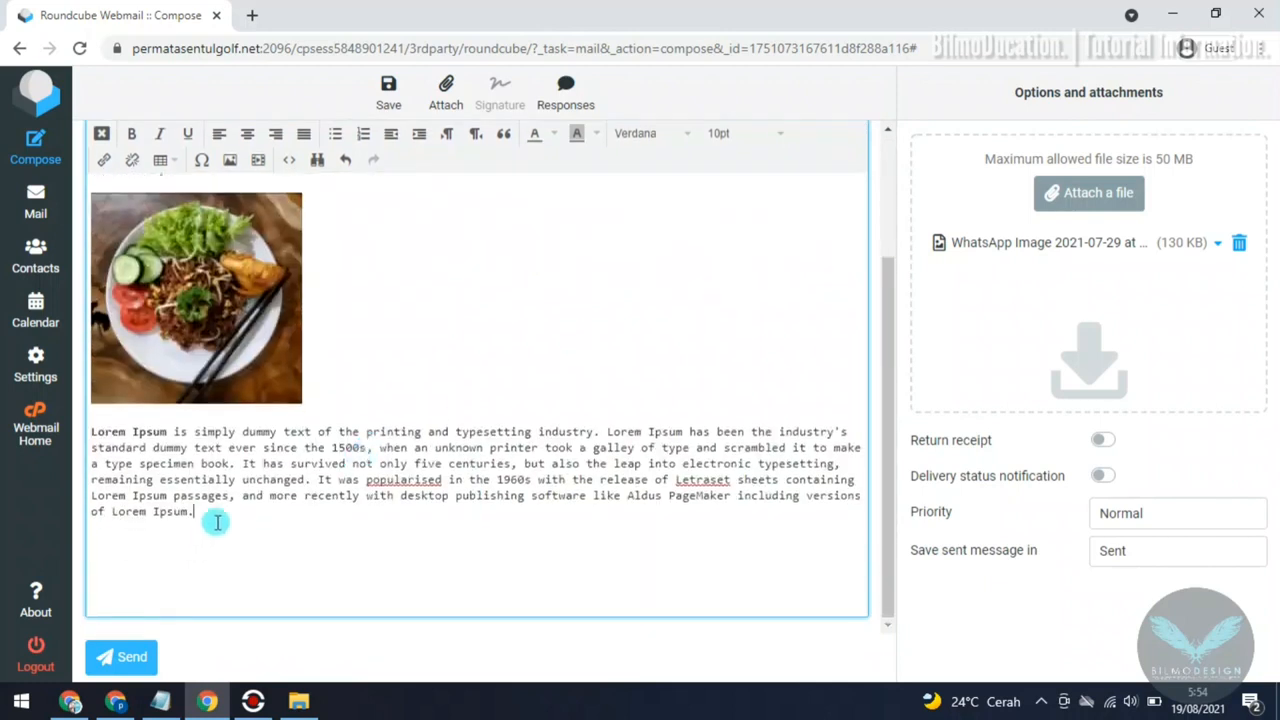
click(216, 521)
key(Return)
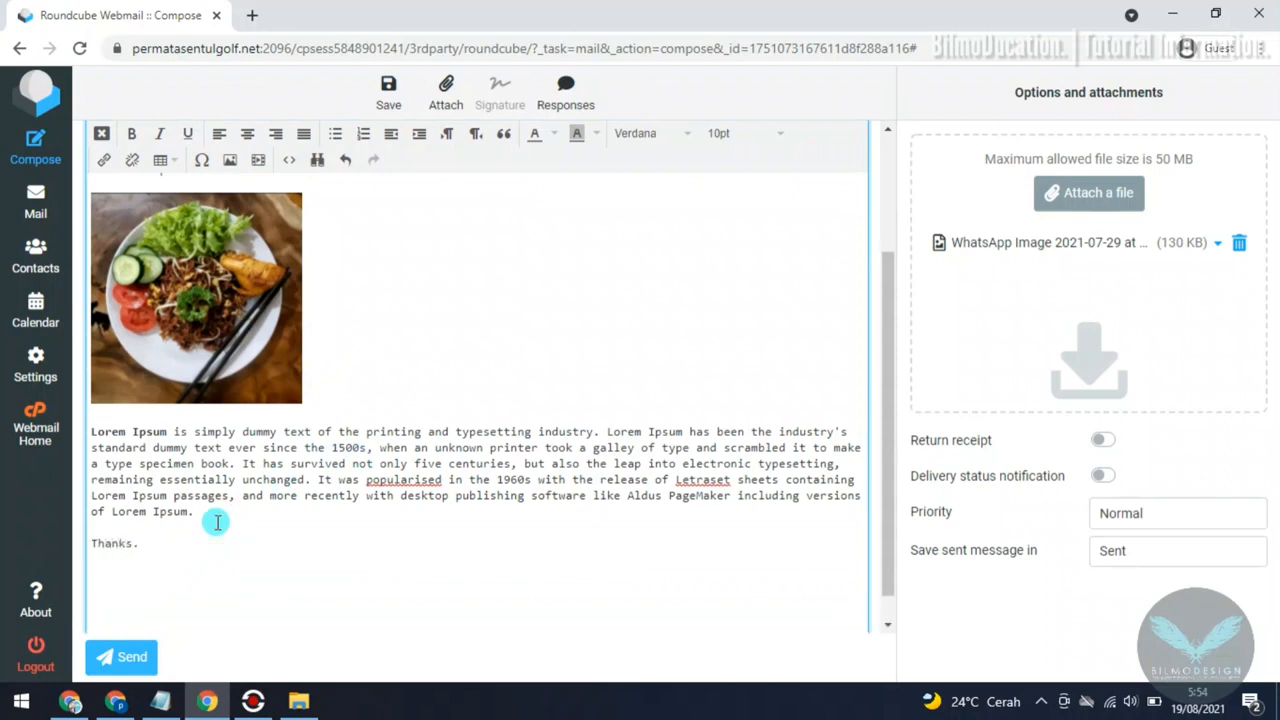
Step: Review the composed message from the header fields down to the body and send it
scroll(490, 408, up, 5)
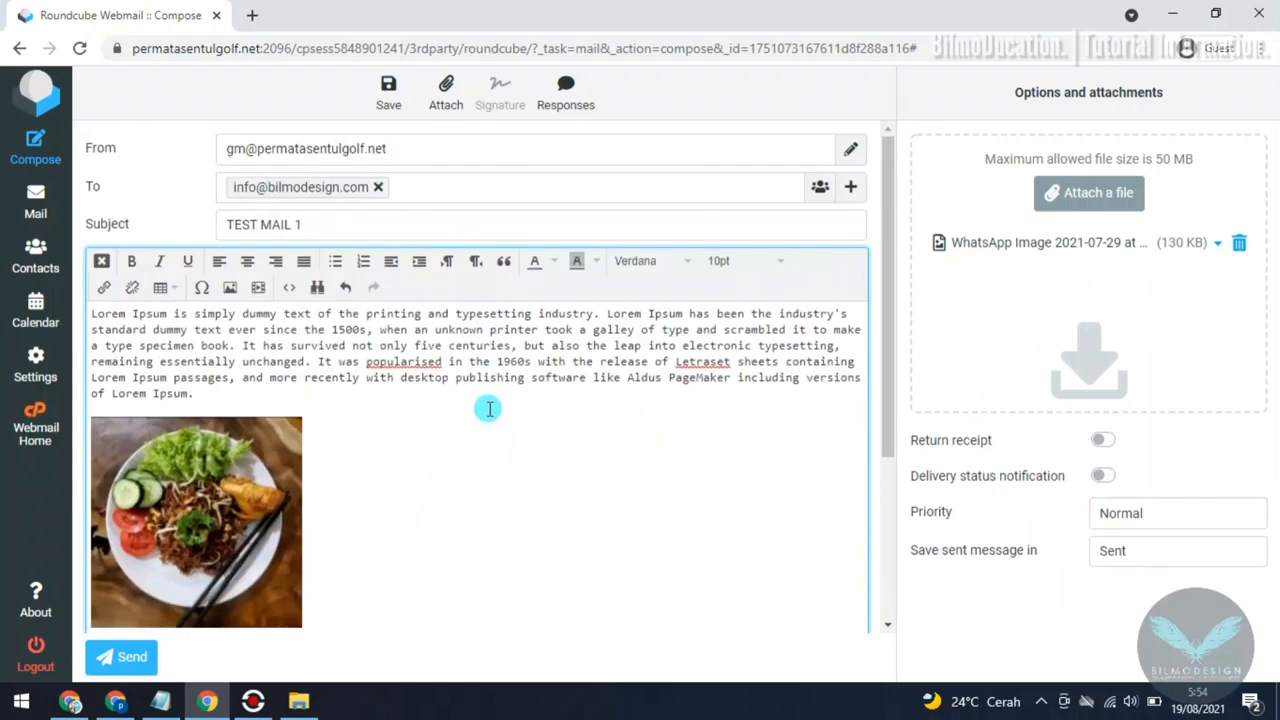
scroll(457, 394, down, 5)
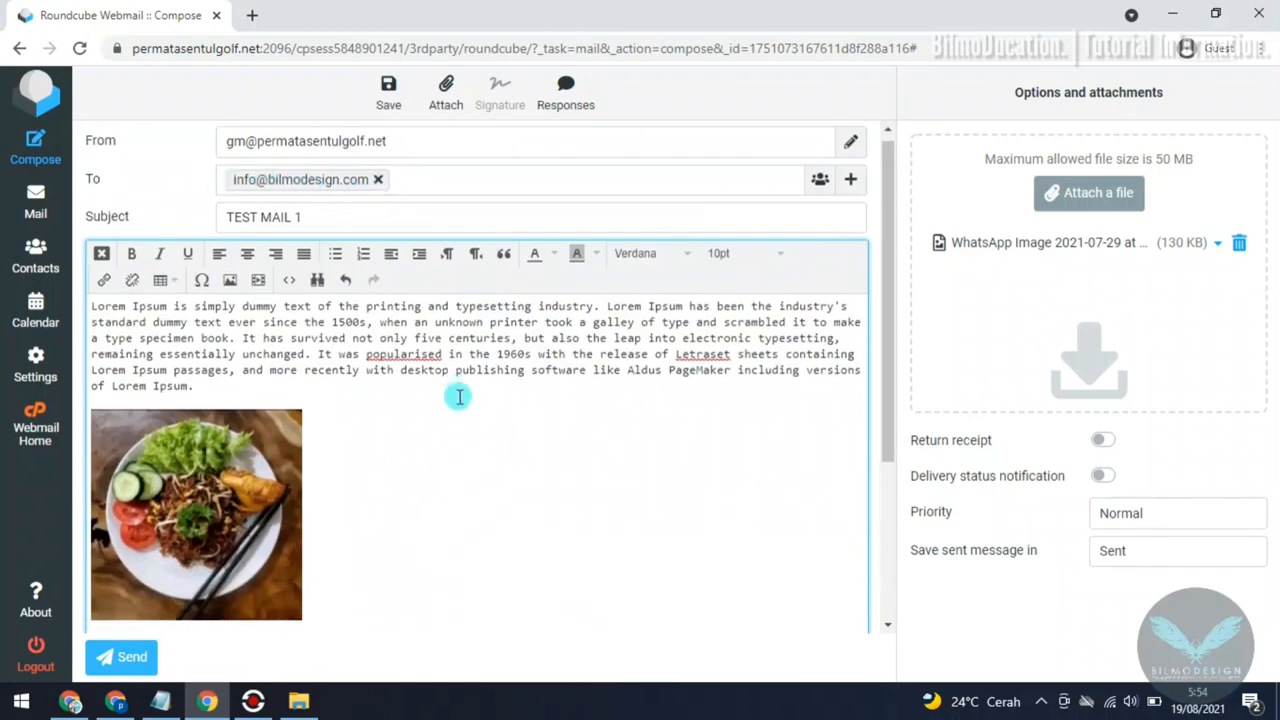
click(125, 660)
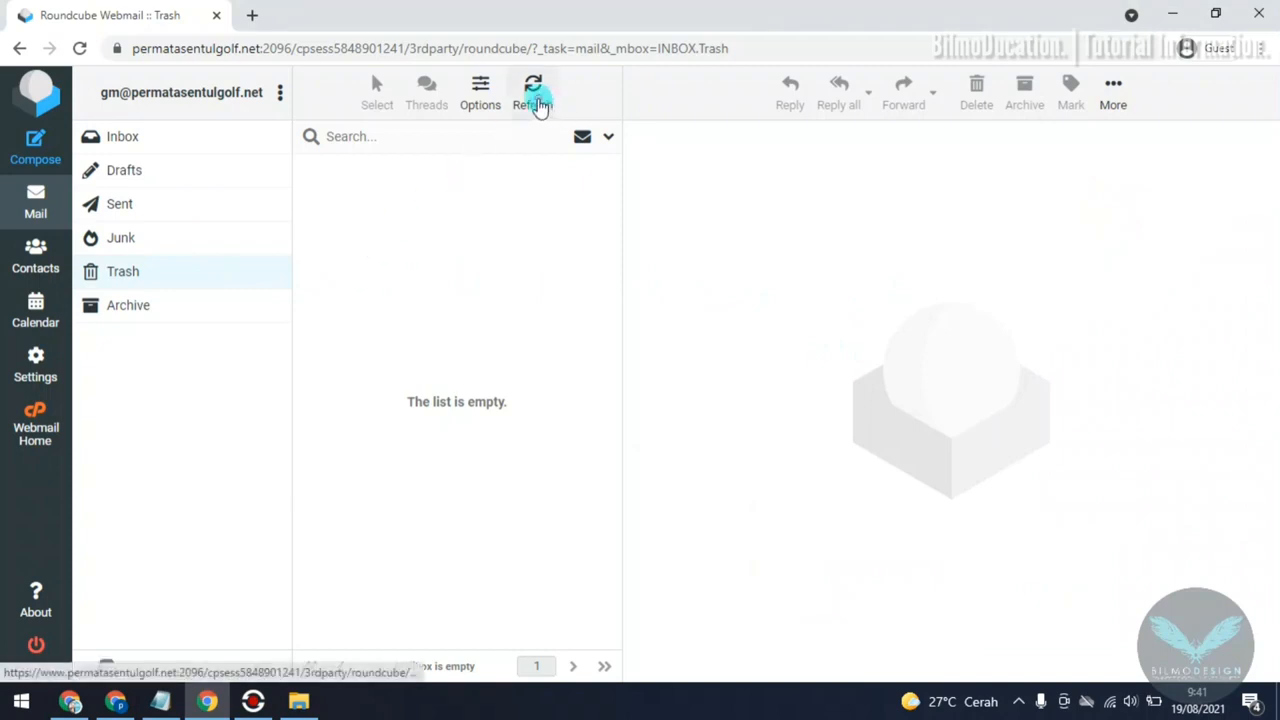
Step: Refresh the mailbox and open the incoming message "HELLO Im Going to test this email" in the inbox
click(535, 100)
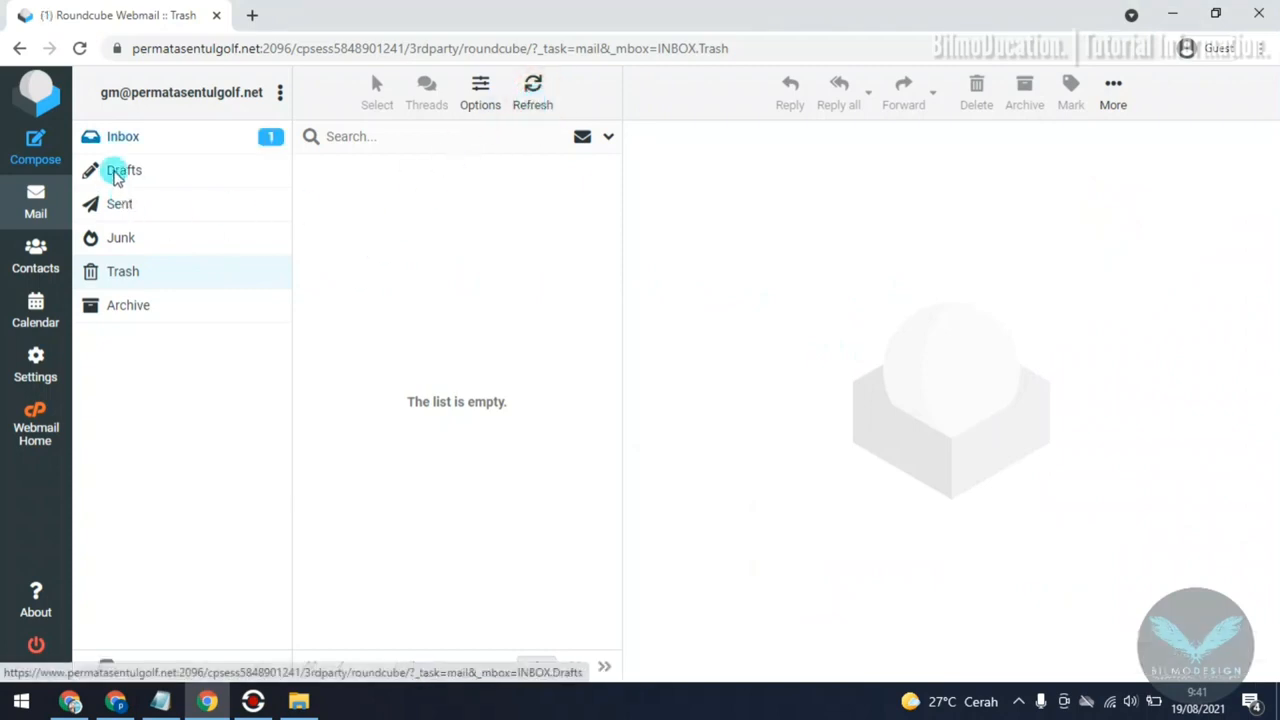
click(137, 137)
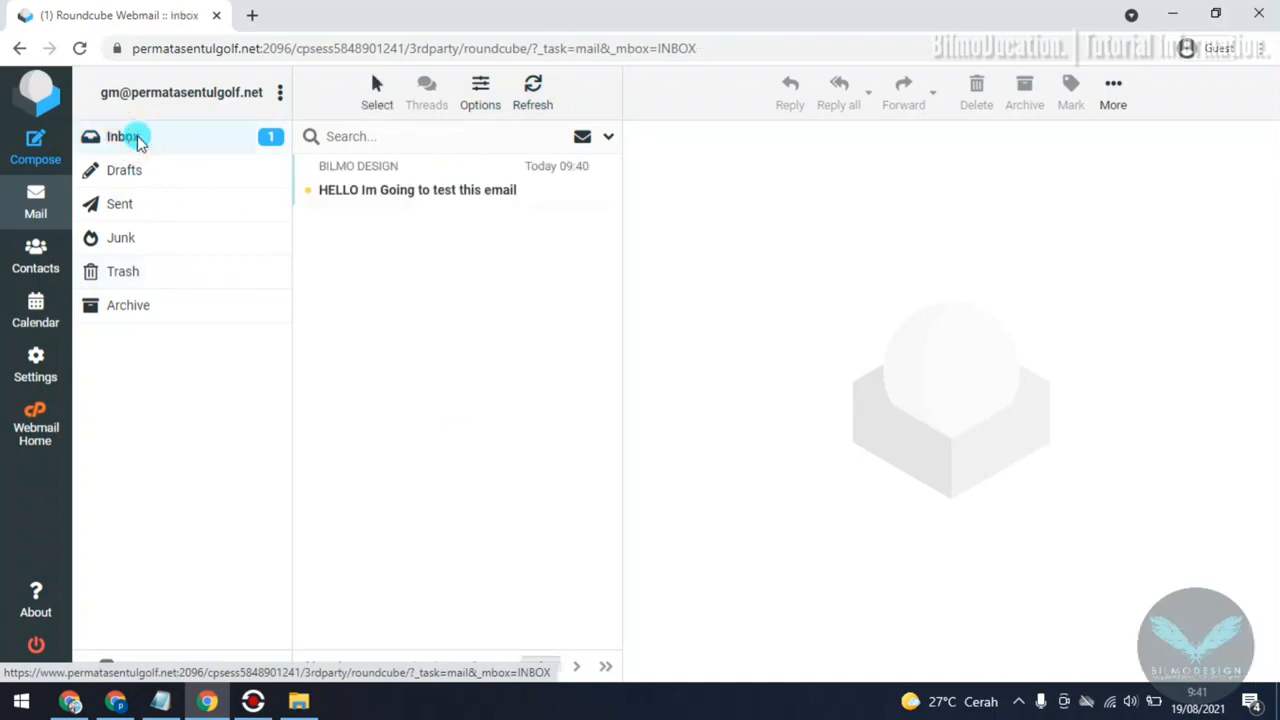
click(470, 193)
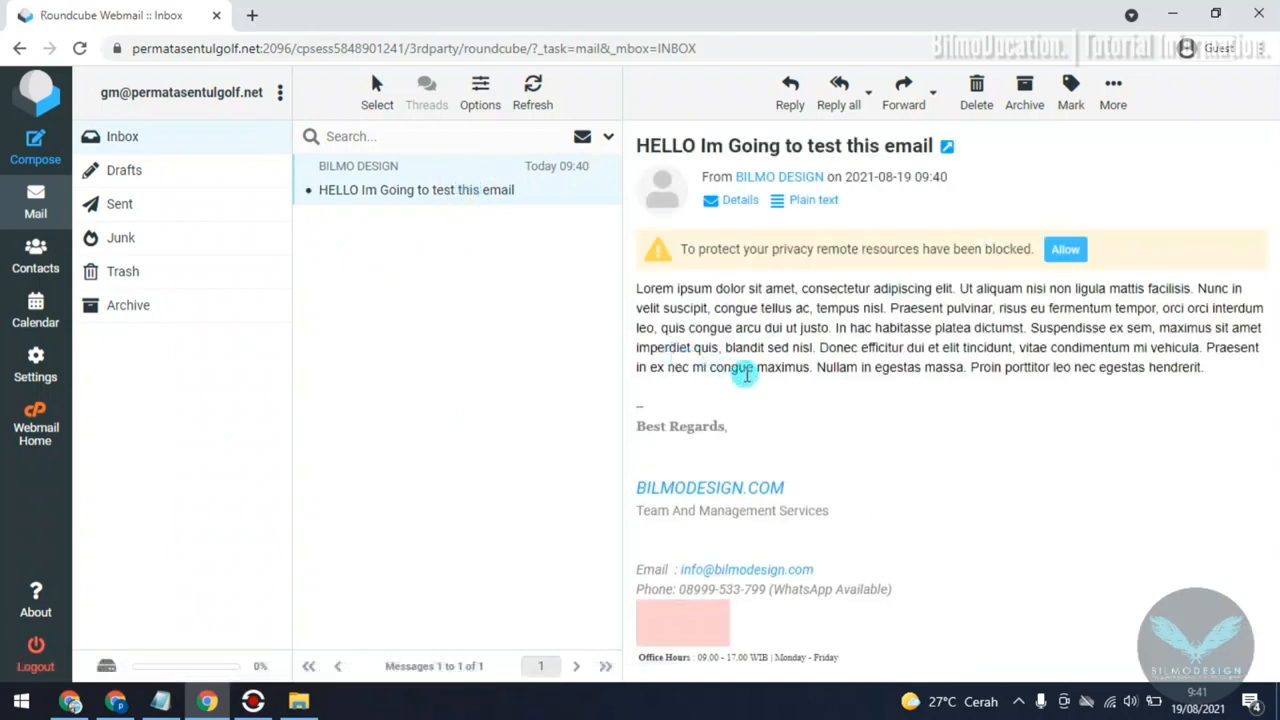
Step: Allow the blocked remote resources in the received message and view it down to its signature image
drag(682, 251, 1040, 256)
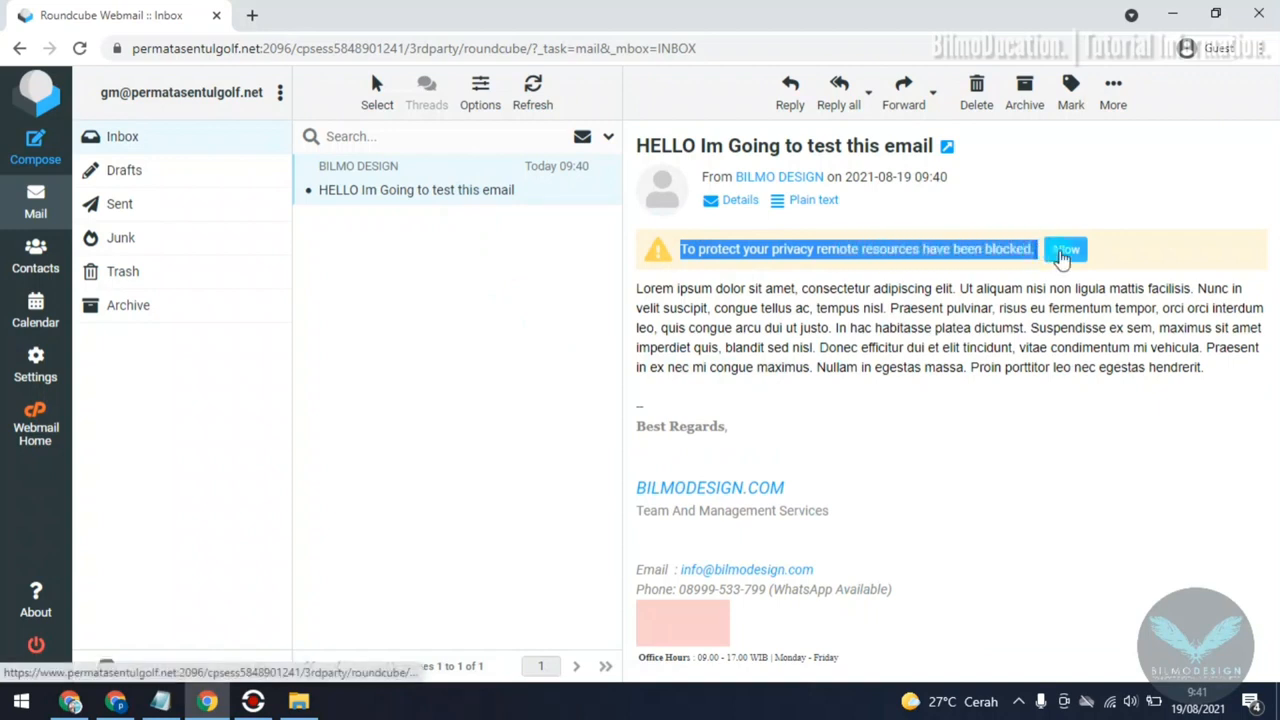
click(951, 367)
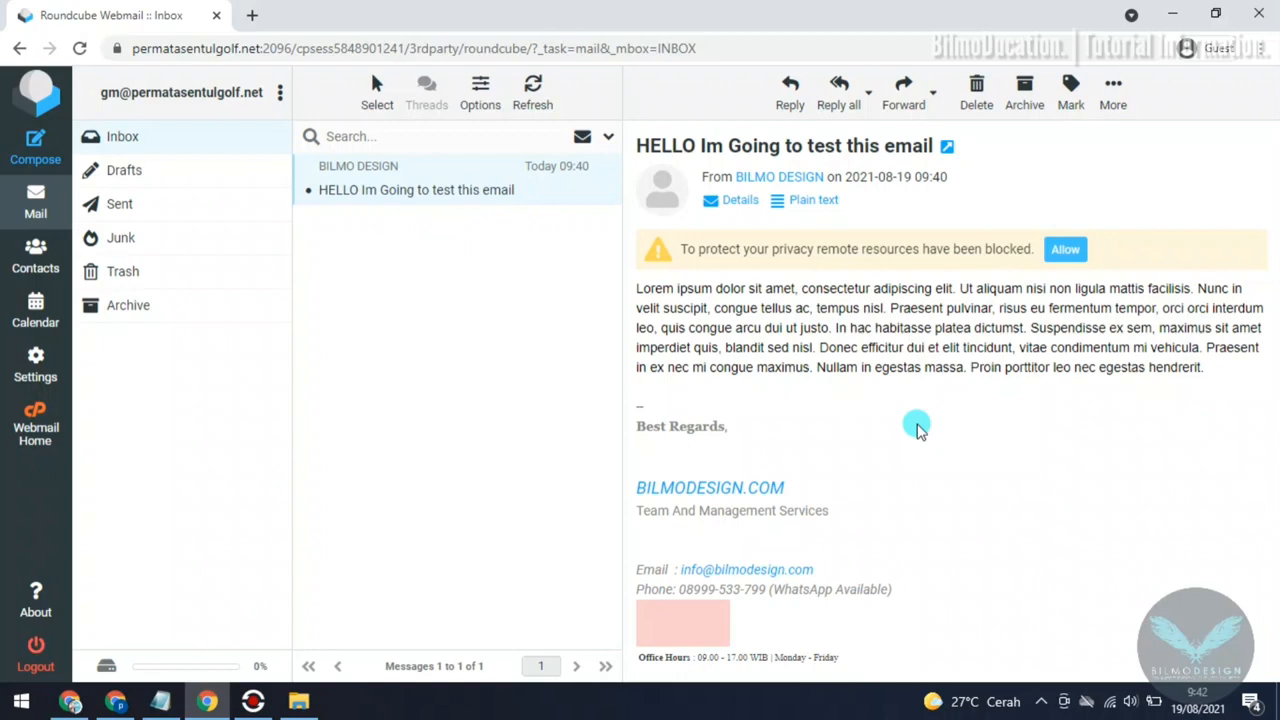
click(1064, 251)
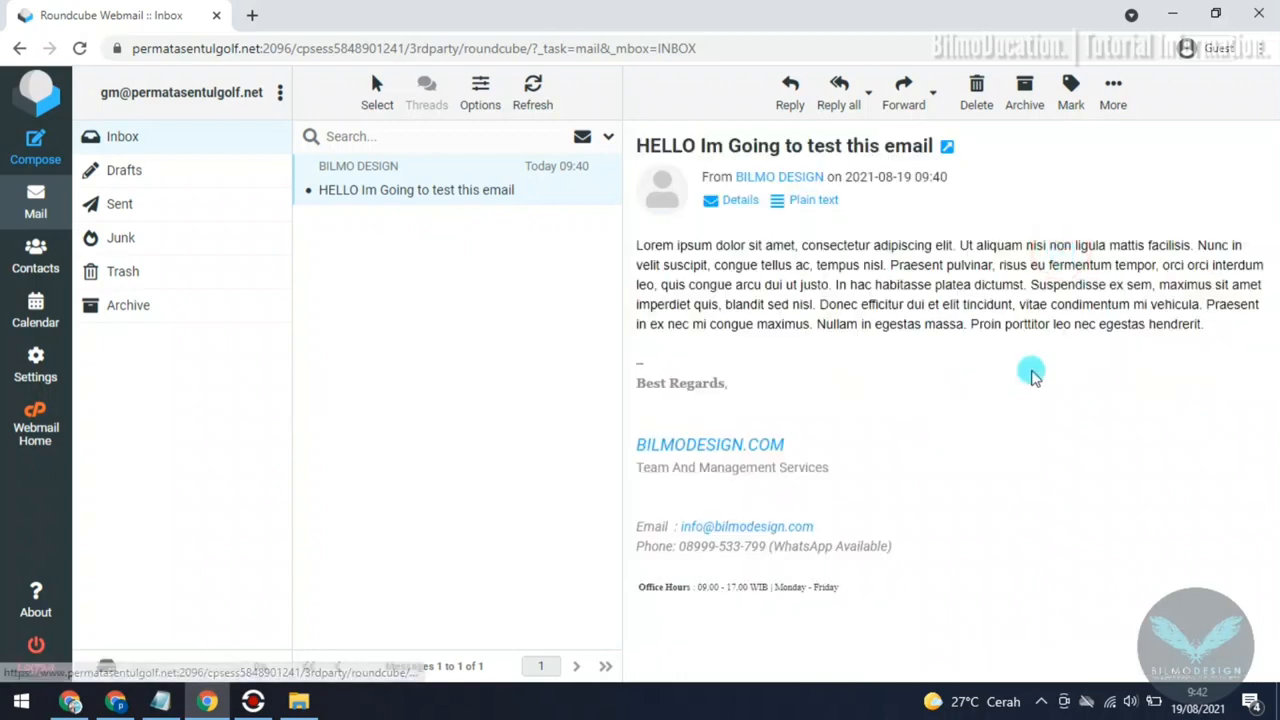
scroll(900, 400, down, 3)
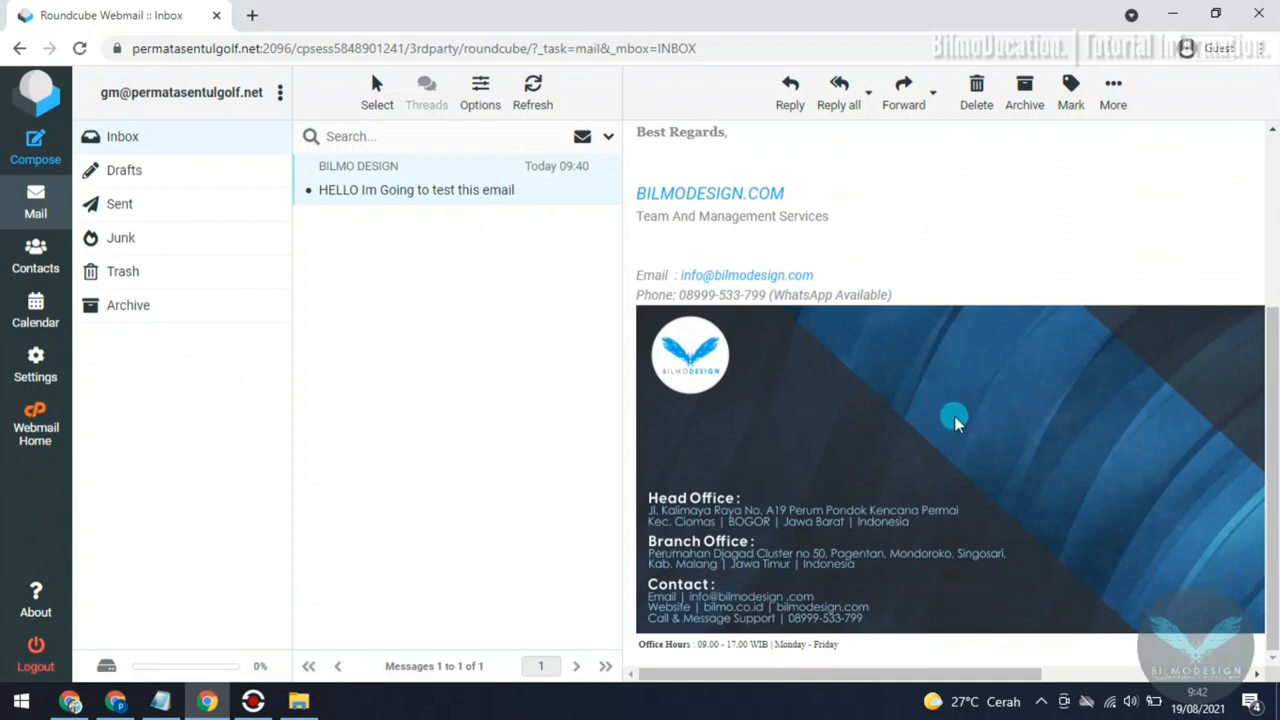
scroll(954, 416, up, 3)
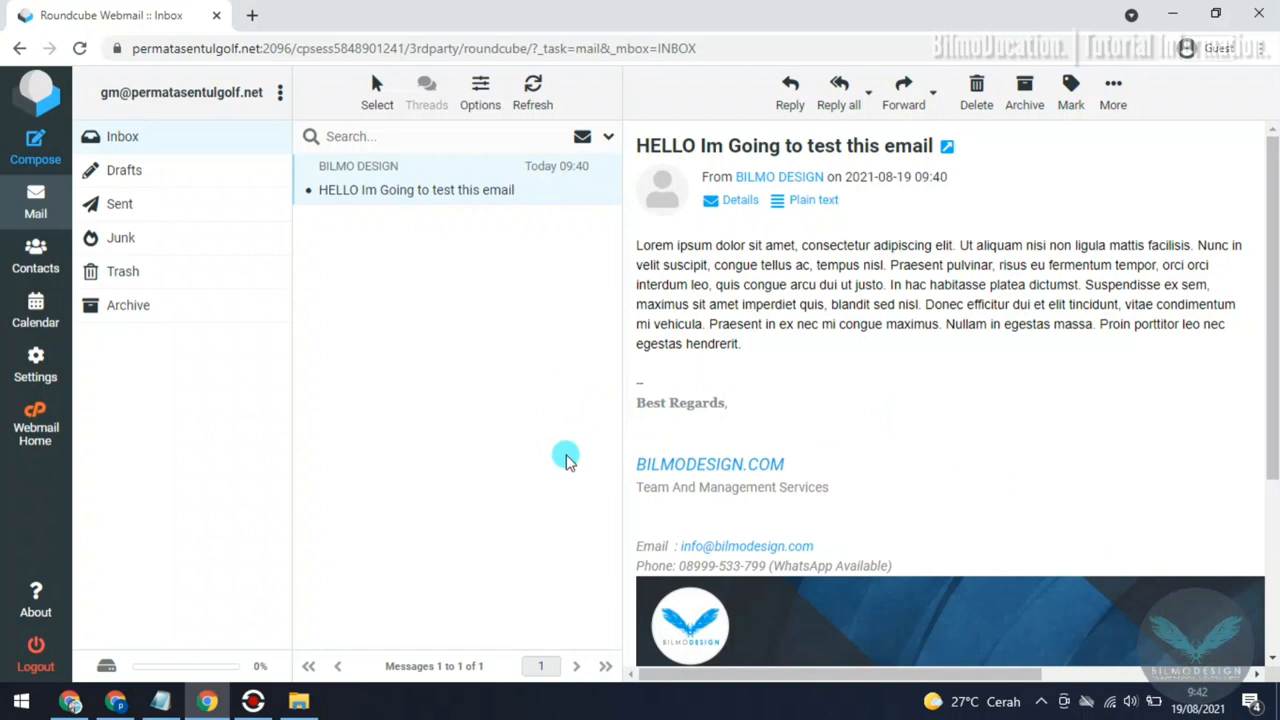
Step: Refresh the mailbox again and reopen the received inbox message to look over its subject, sender and body
click(535, 105)
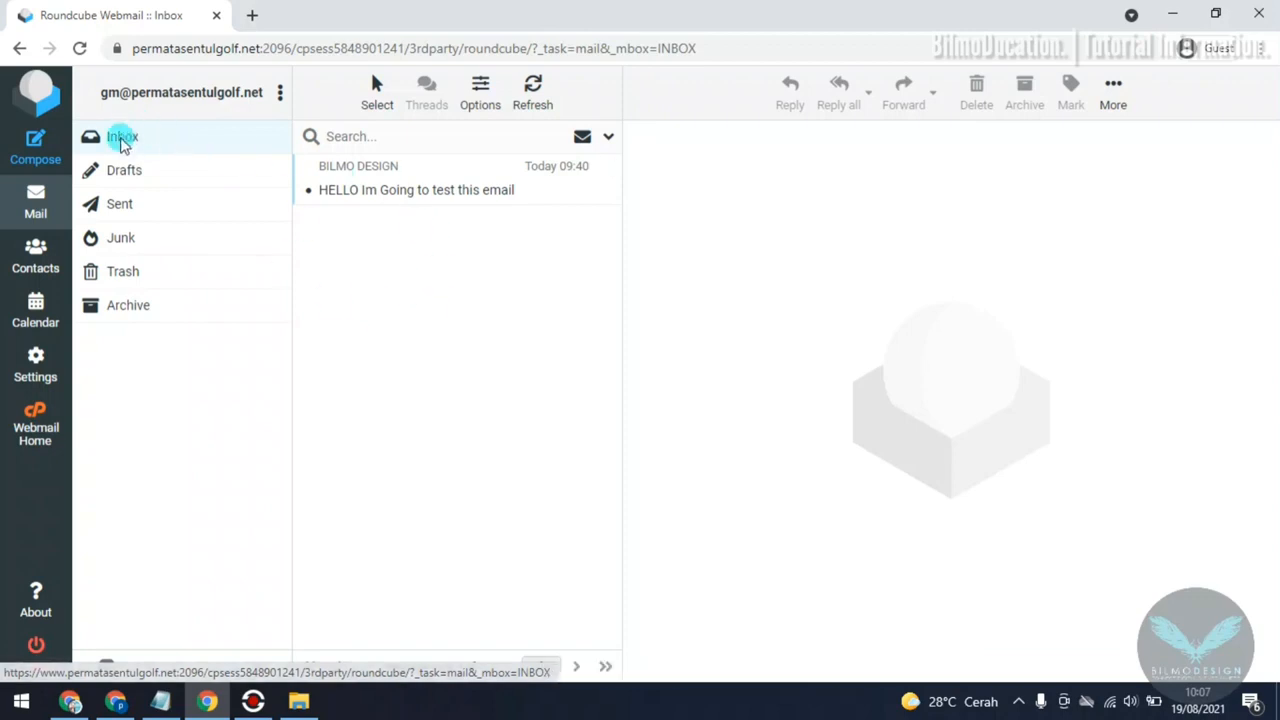
click(366, 189)
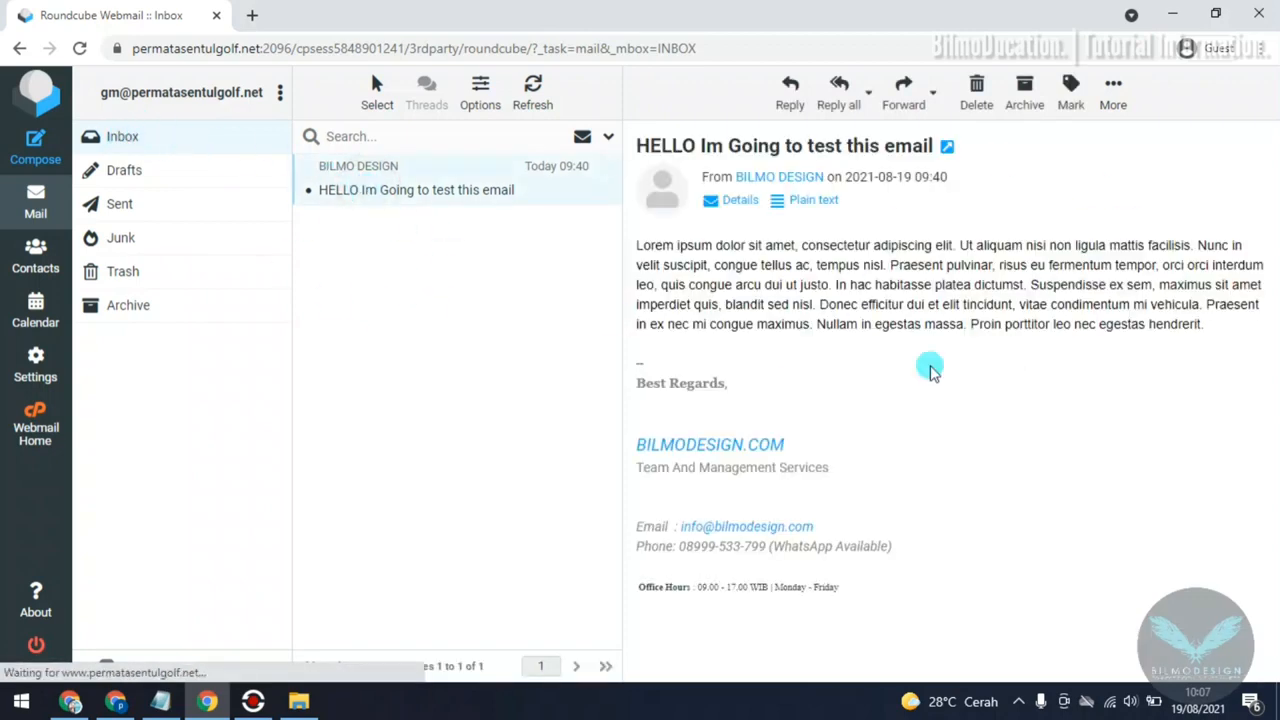
drag(643, 152, 961, 513)
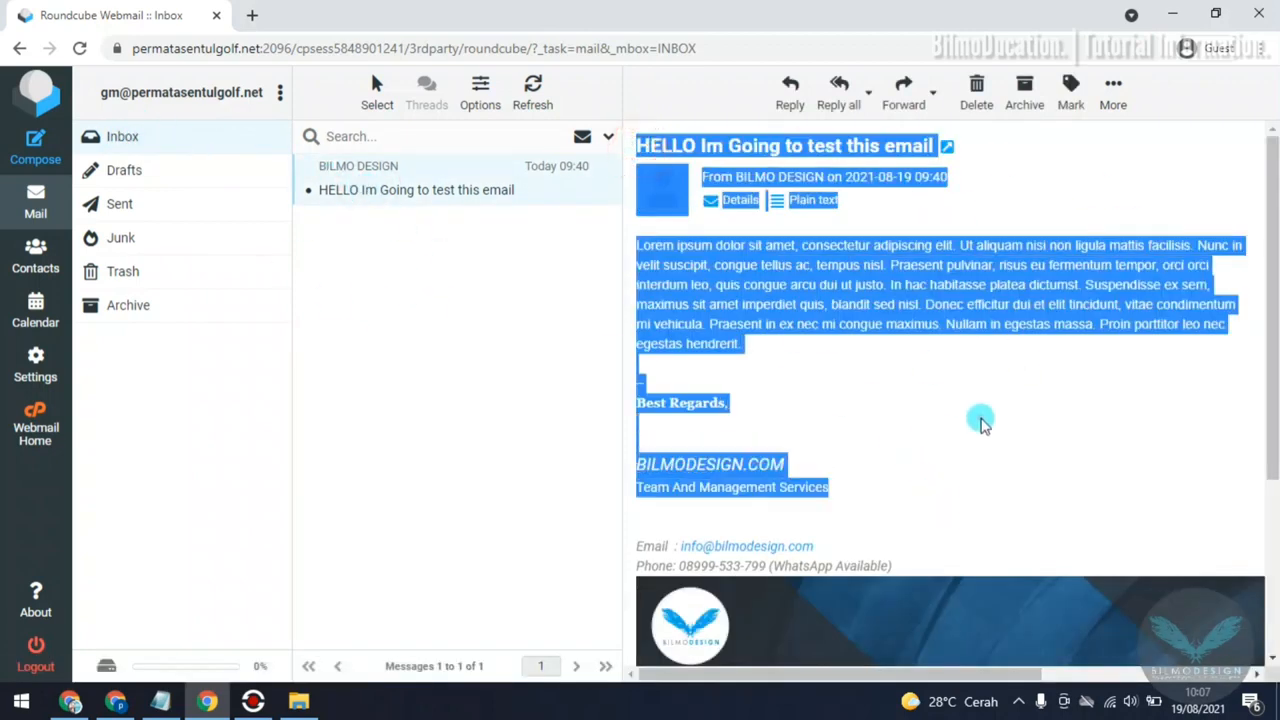
click(419, 331)
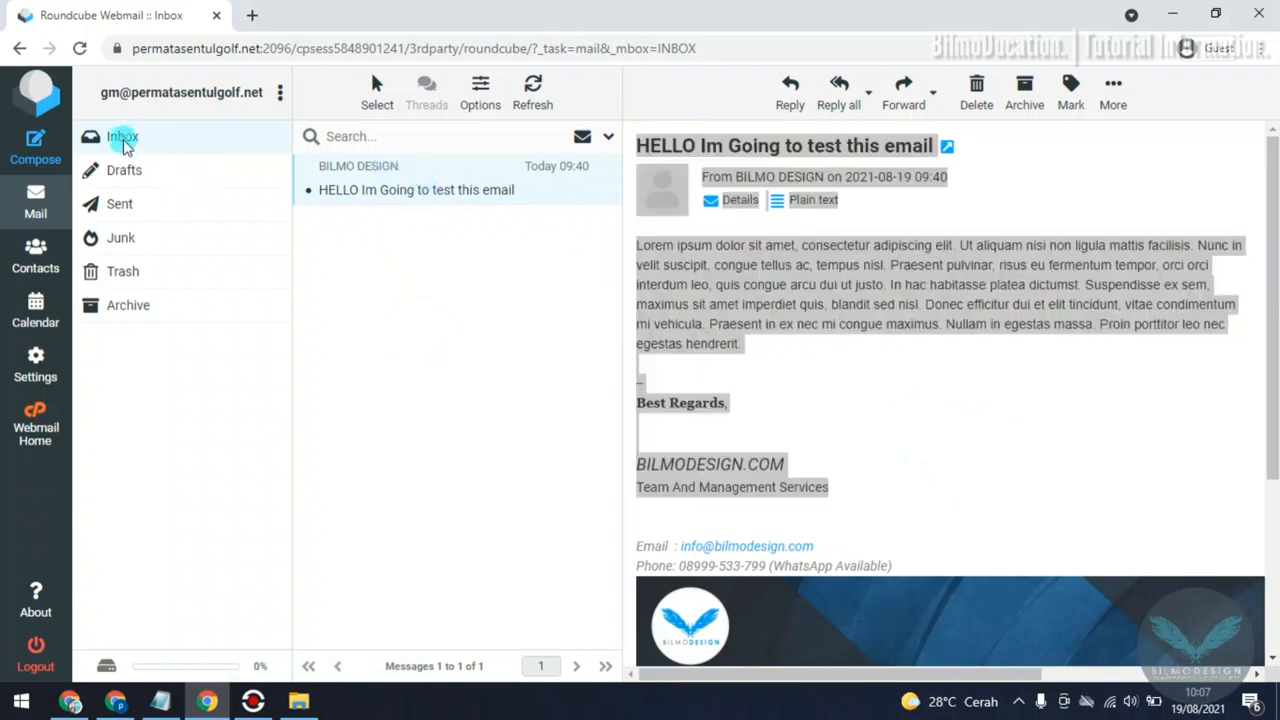
Step: Check the Drafts folder and open the sent message "TEST MAIL 1" in the Sent folder
click(148, 172)
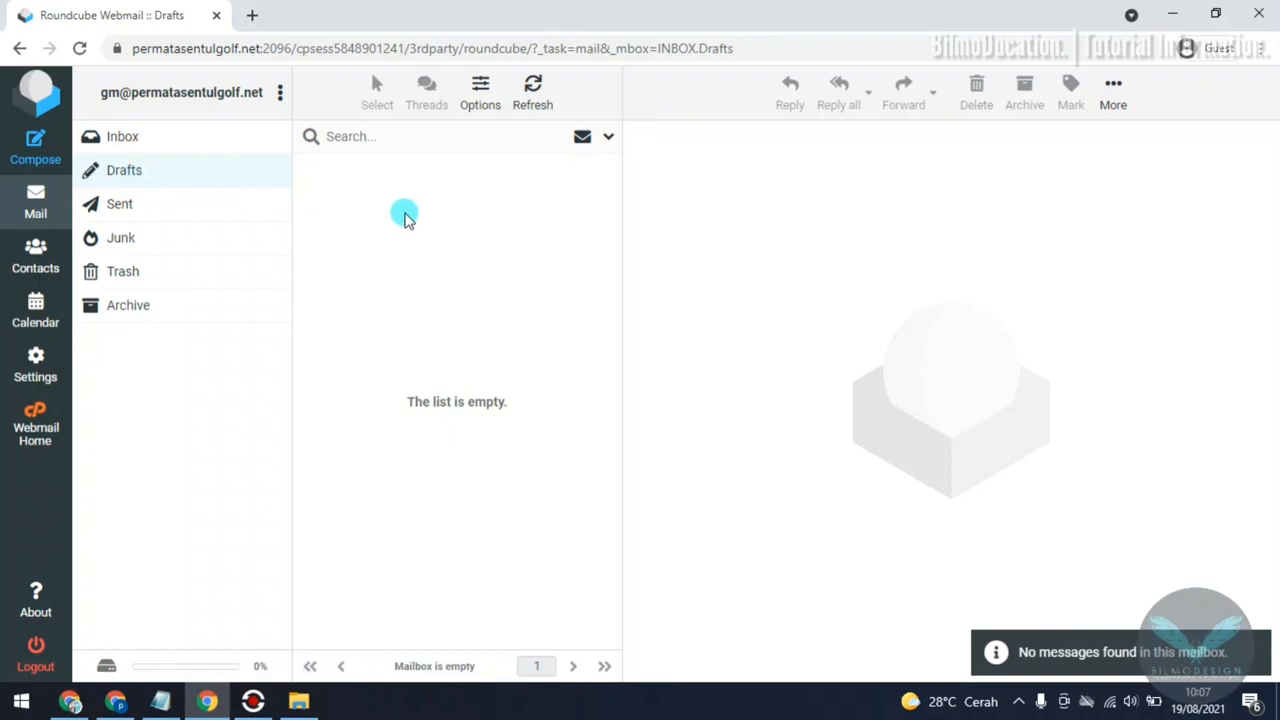
click(134, 203)
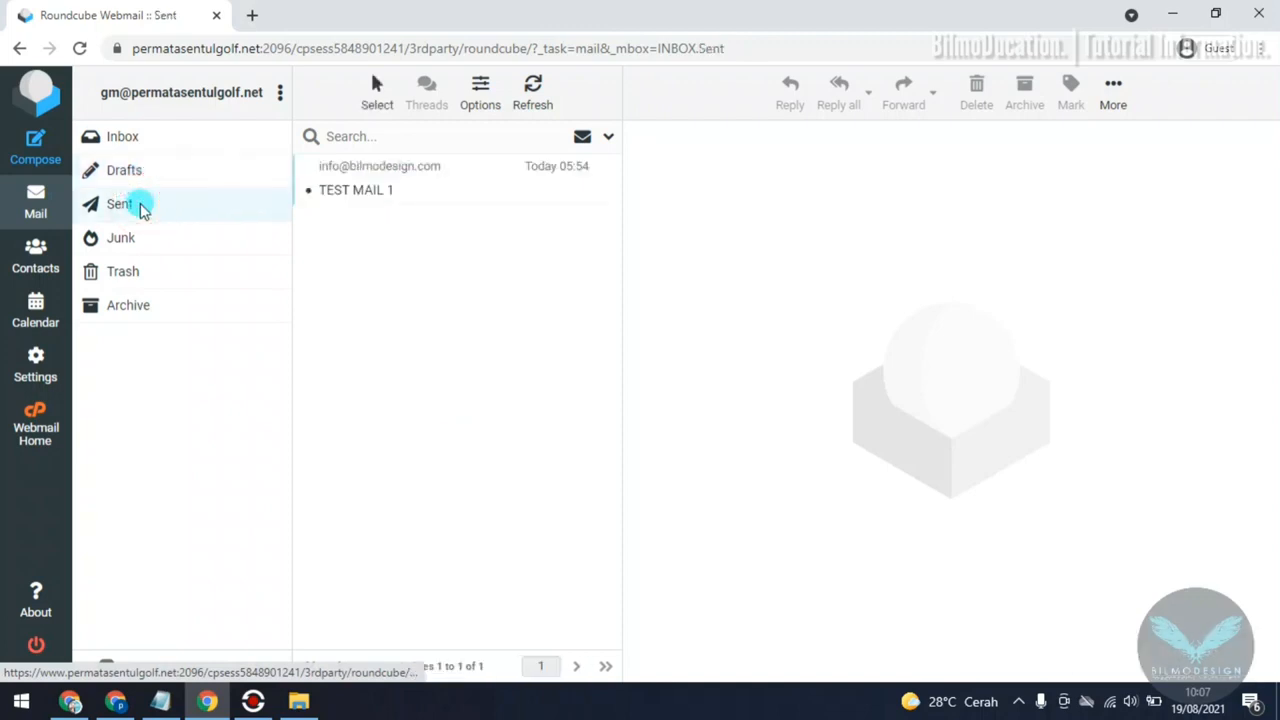
click(429, 186)
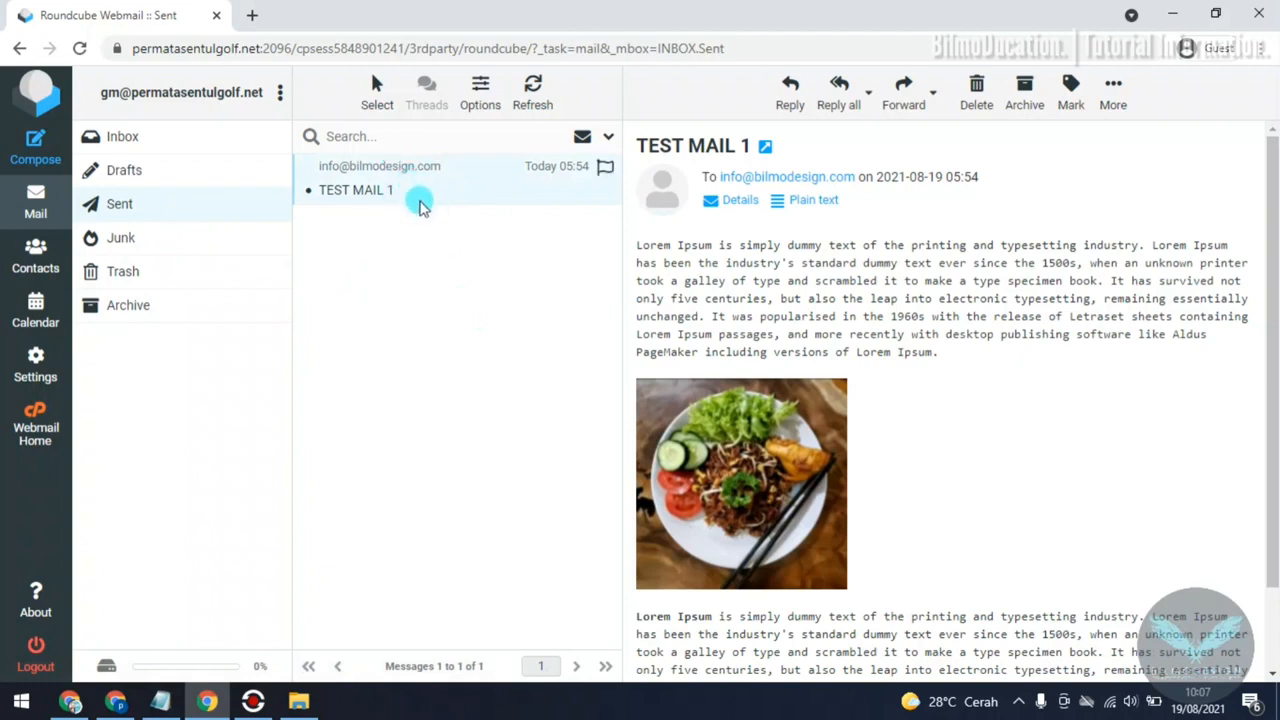
Step: Look through the Junk, Trash and Archive folders, check the mailbox's disk usage, and return to the inbox
click(138, 240)
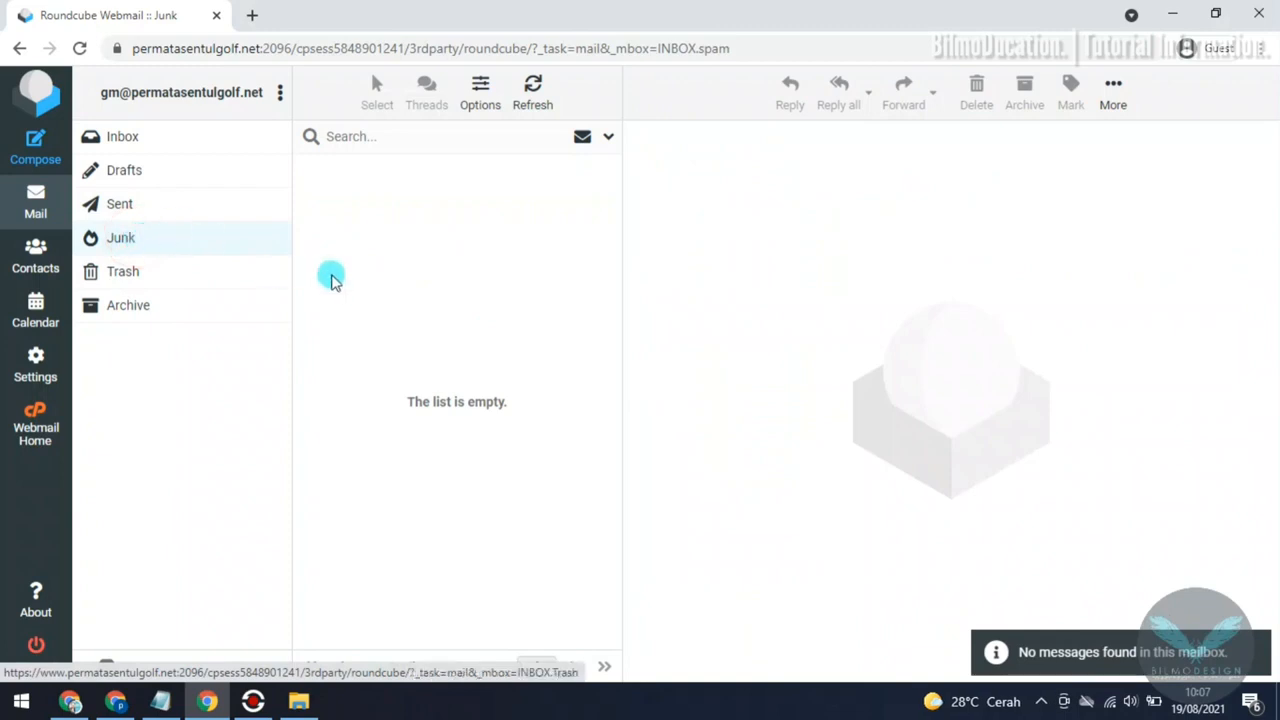
click(150, 276)
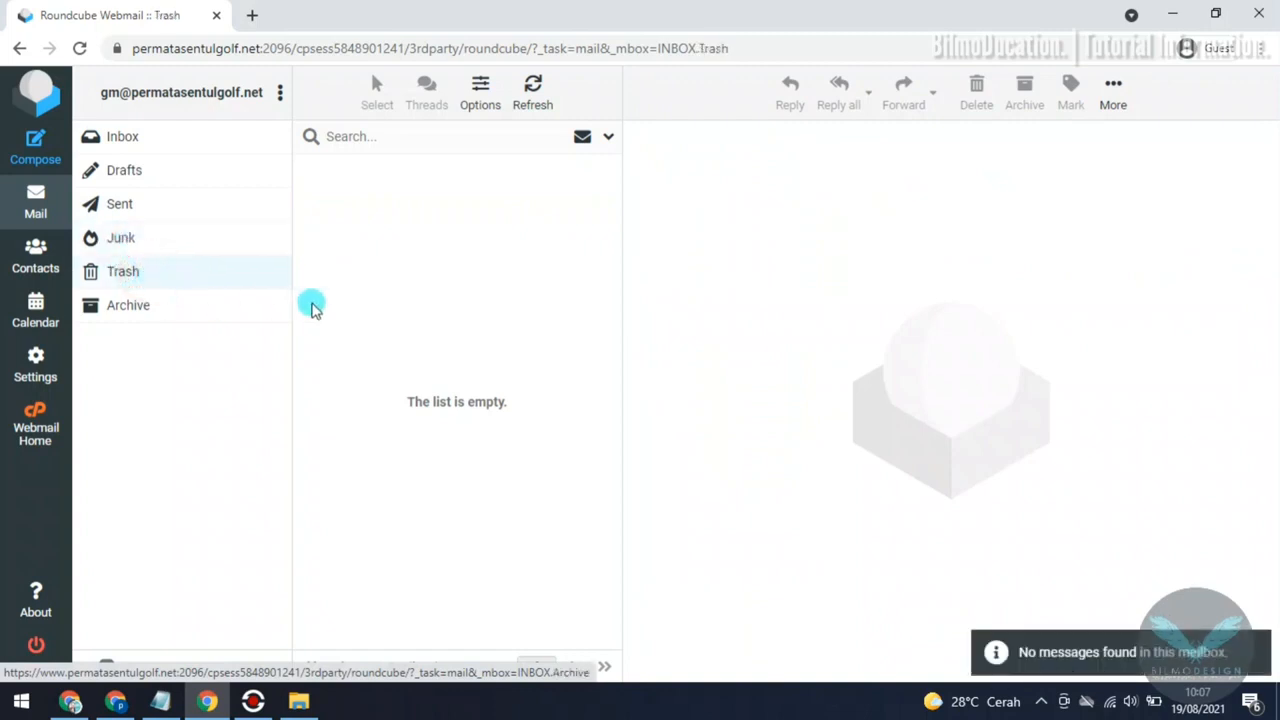
click(146, 141)
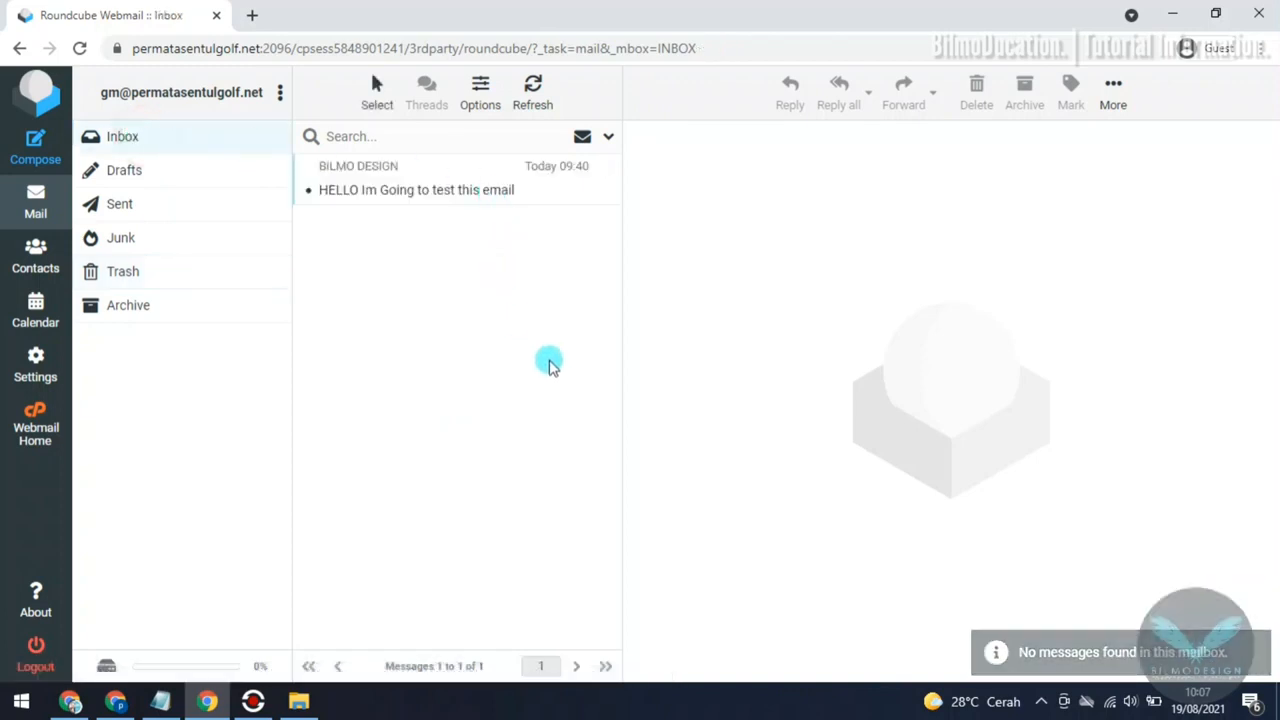
click(123, 274)
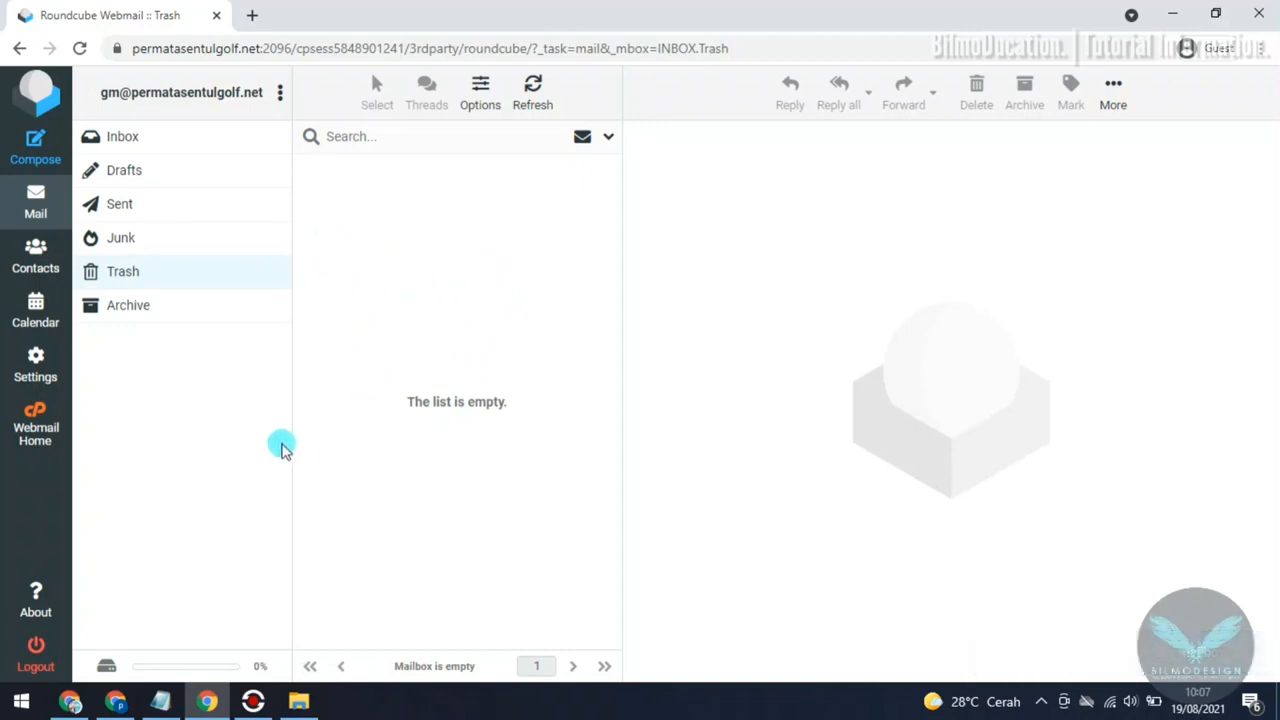
mouse_move(111, 671)
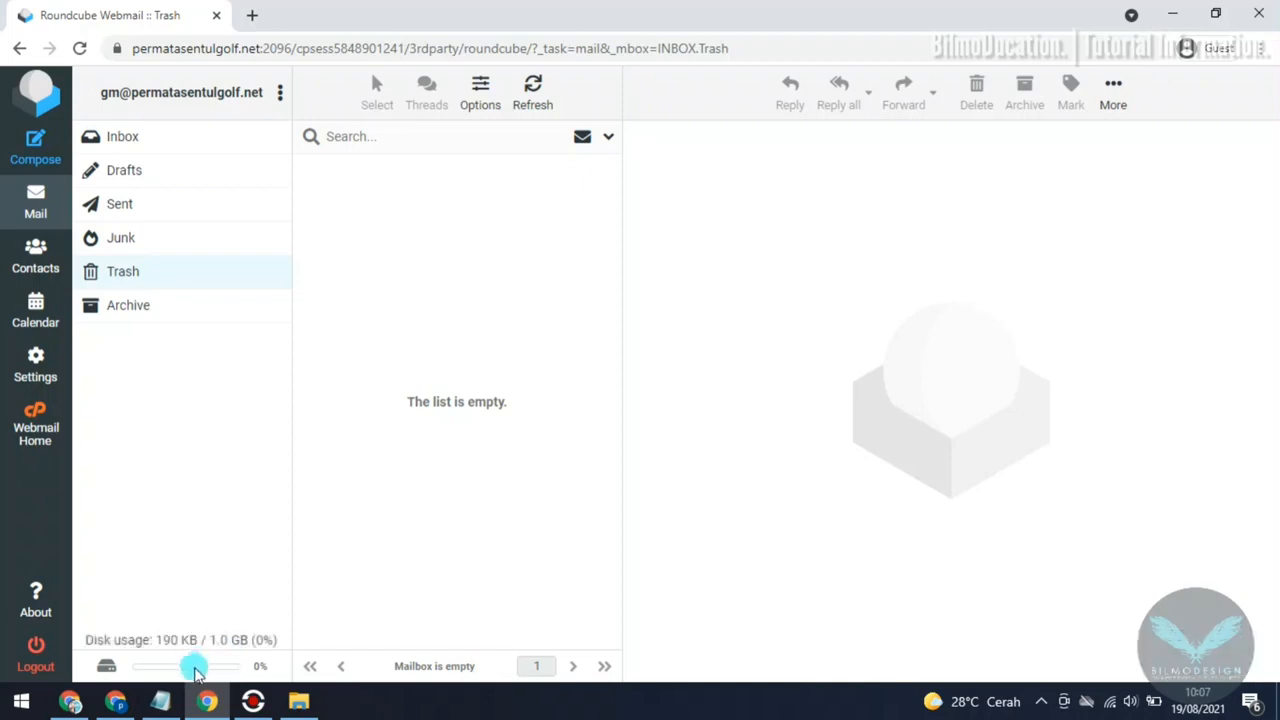
click(138, 310)
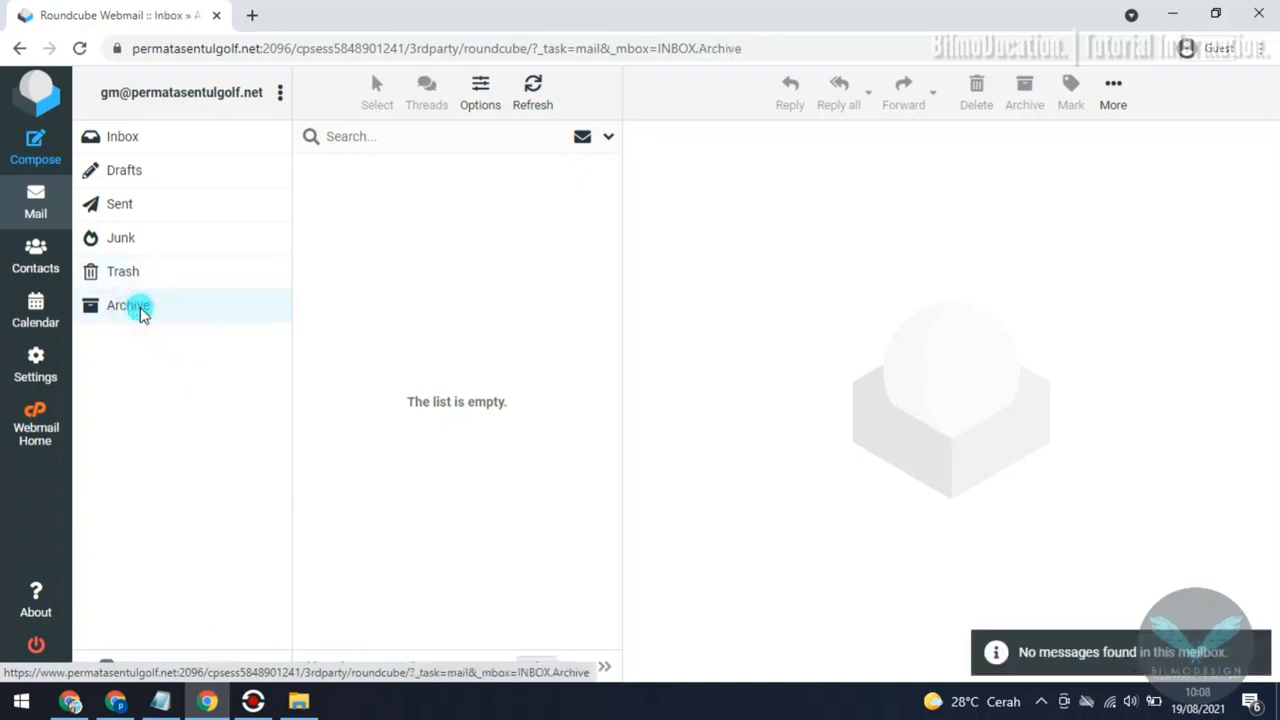
click(36, 212)
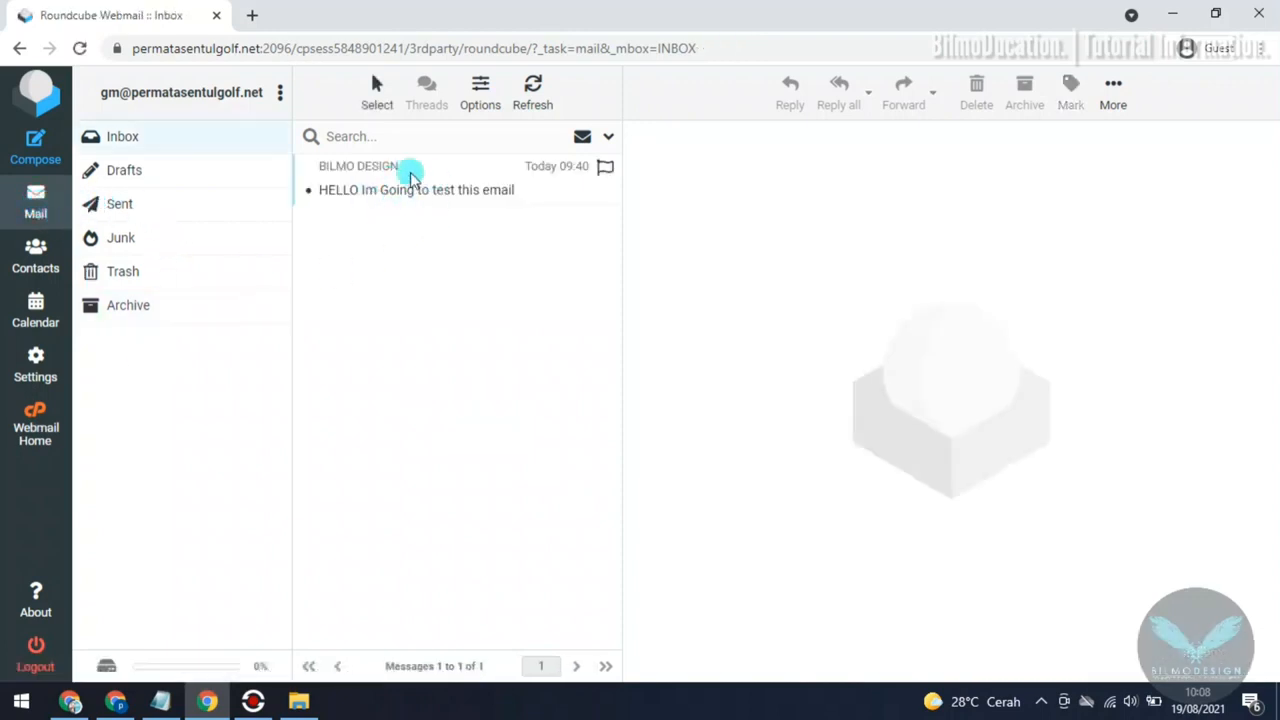
Step: Open the contacts and look at the name fields in a blank new-contact form without filling it in
click(37, 258)
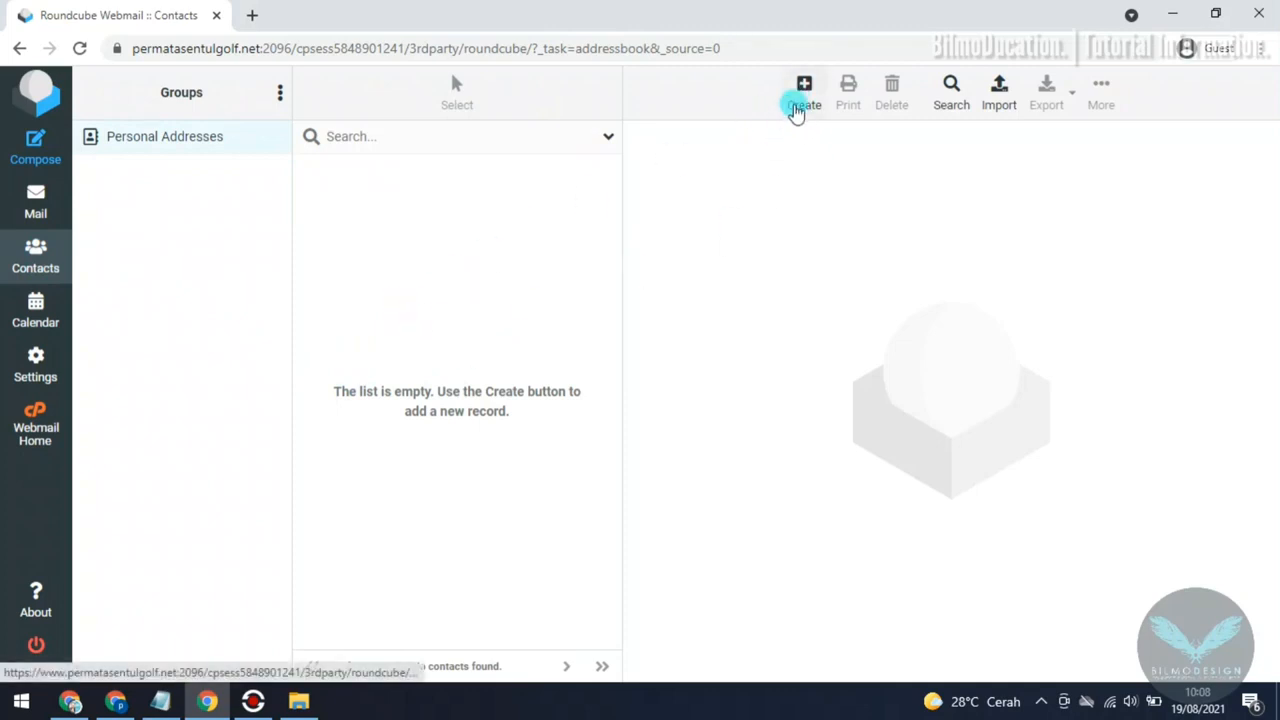
click(796, 108)
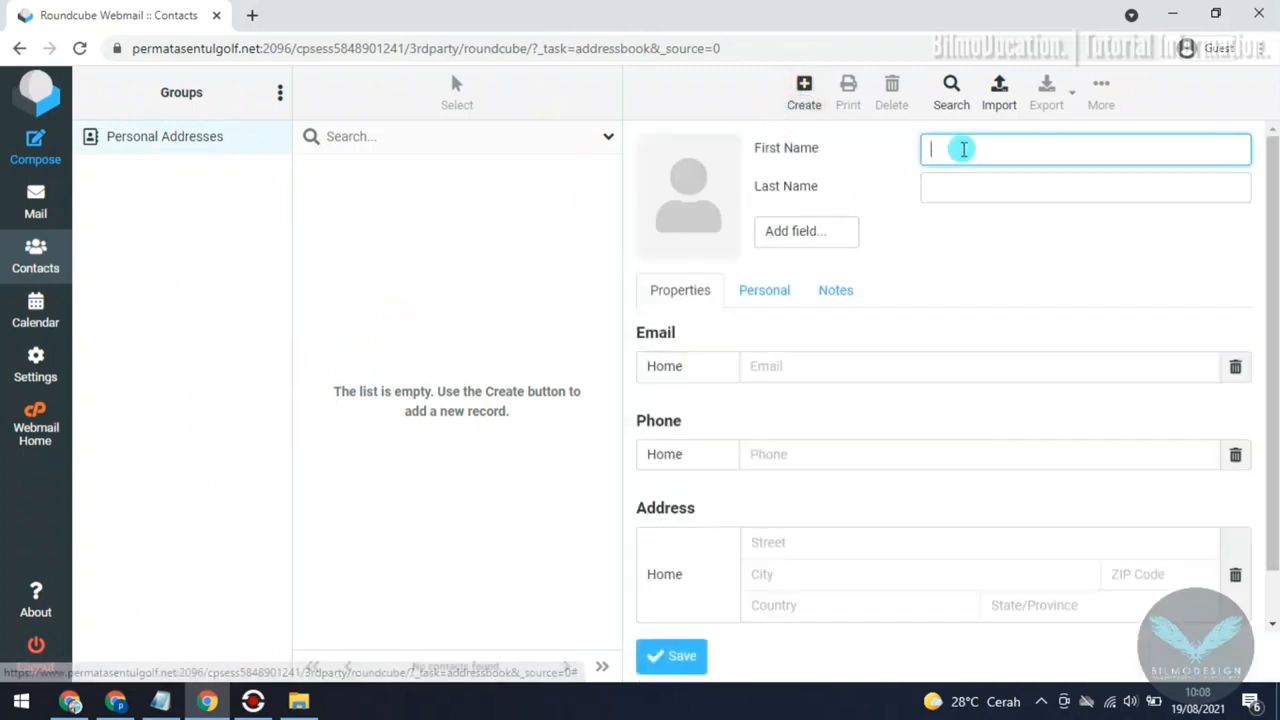
click(960, 191)
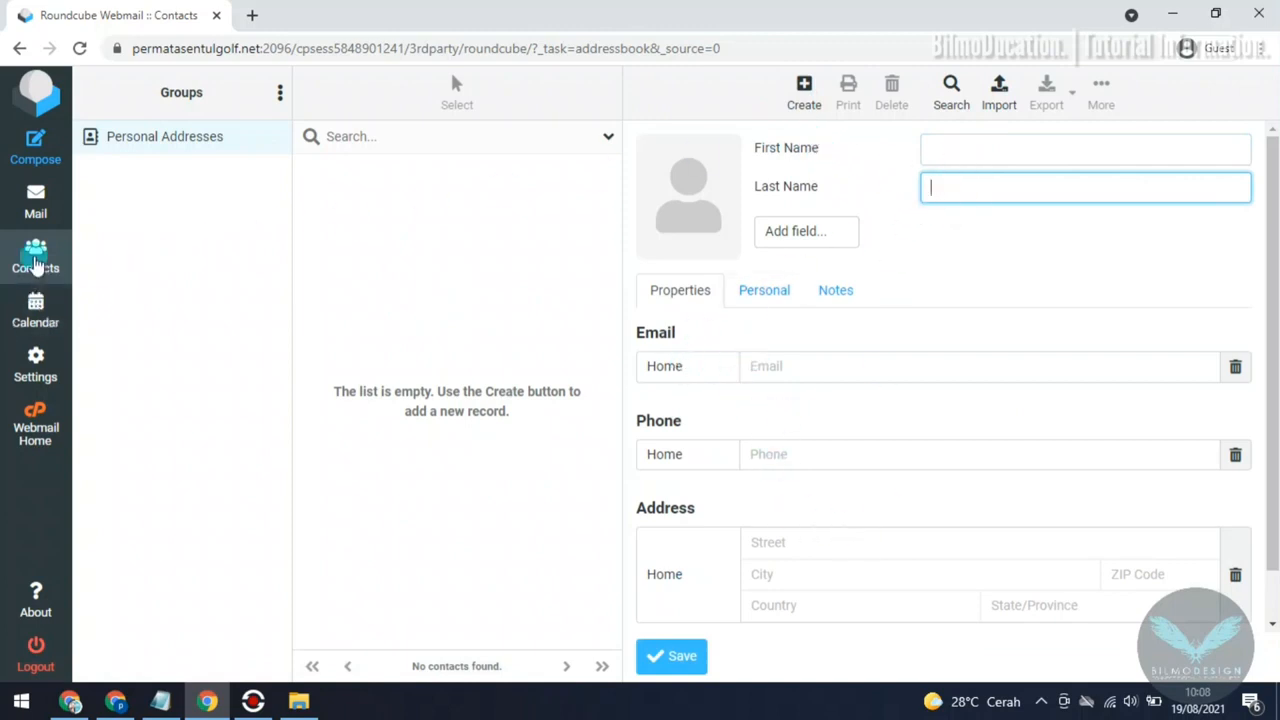
Step: View the calendar, visit the webmail home page and reopen the Roundcube inbox from there
click(38, 318)
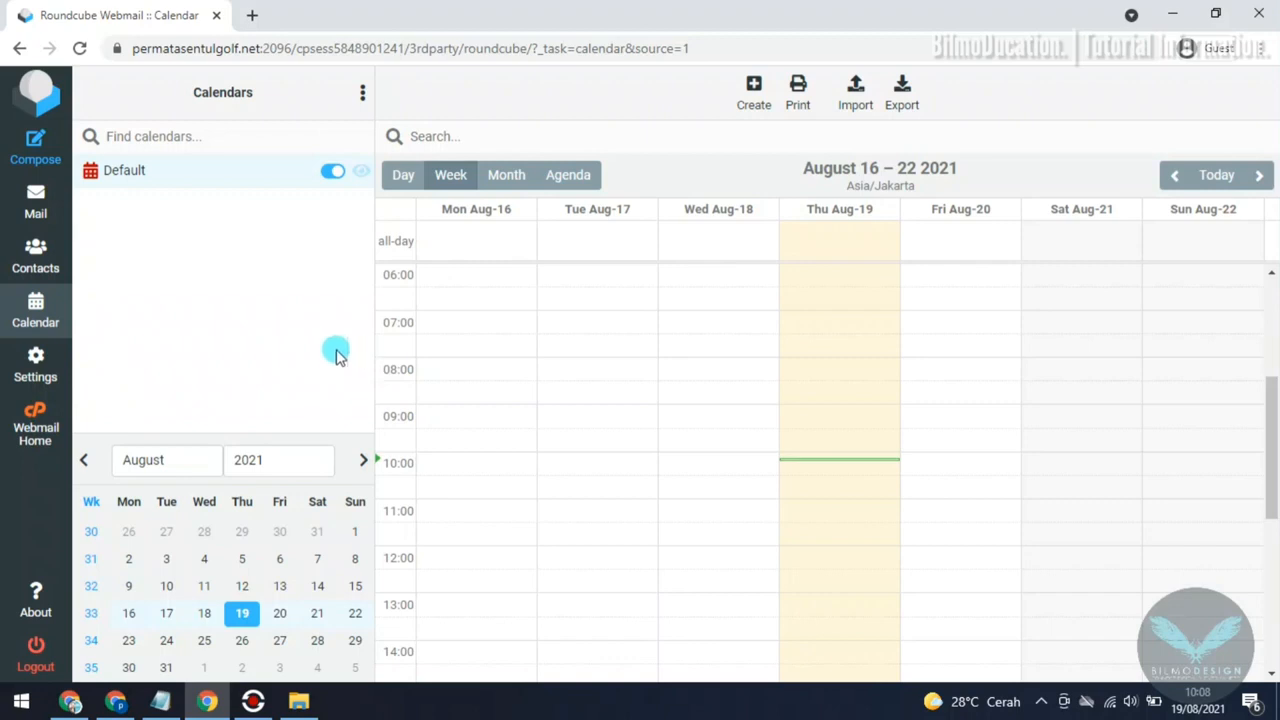
click(57, 430)
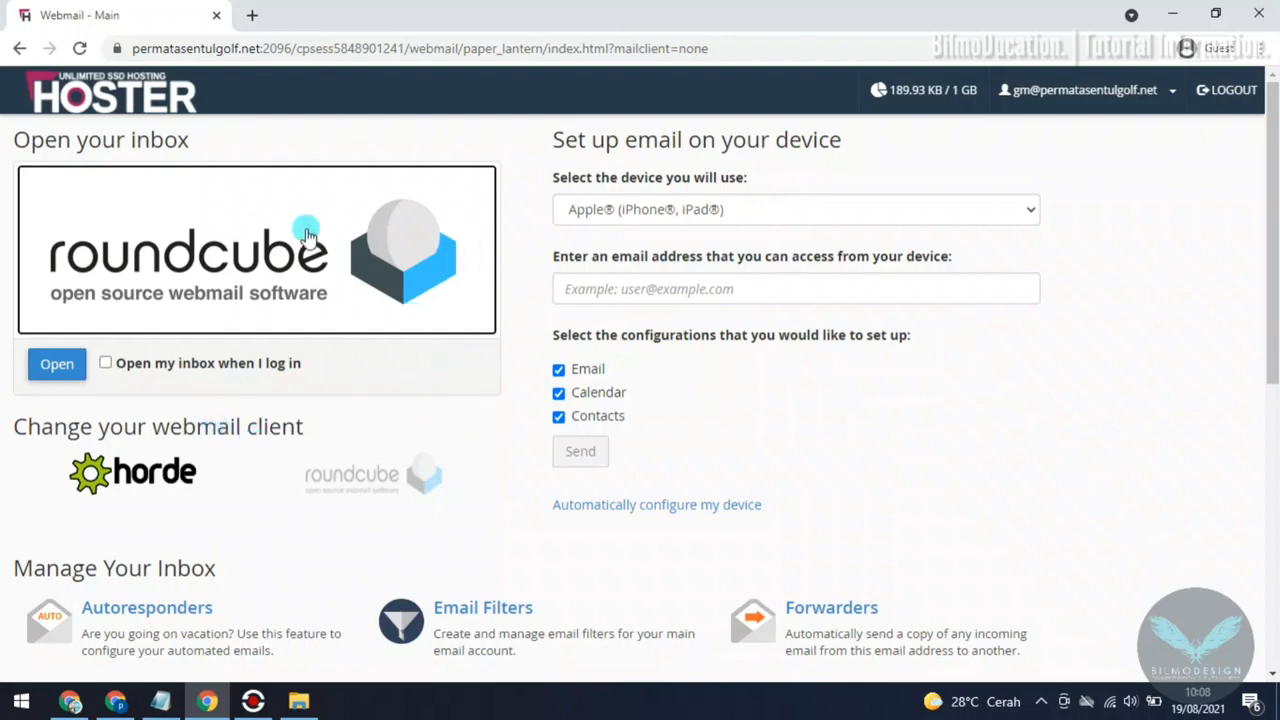
click(232, 254)
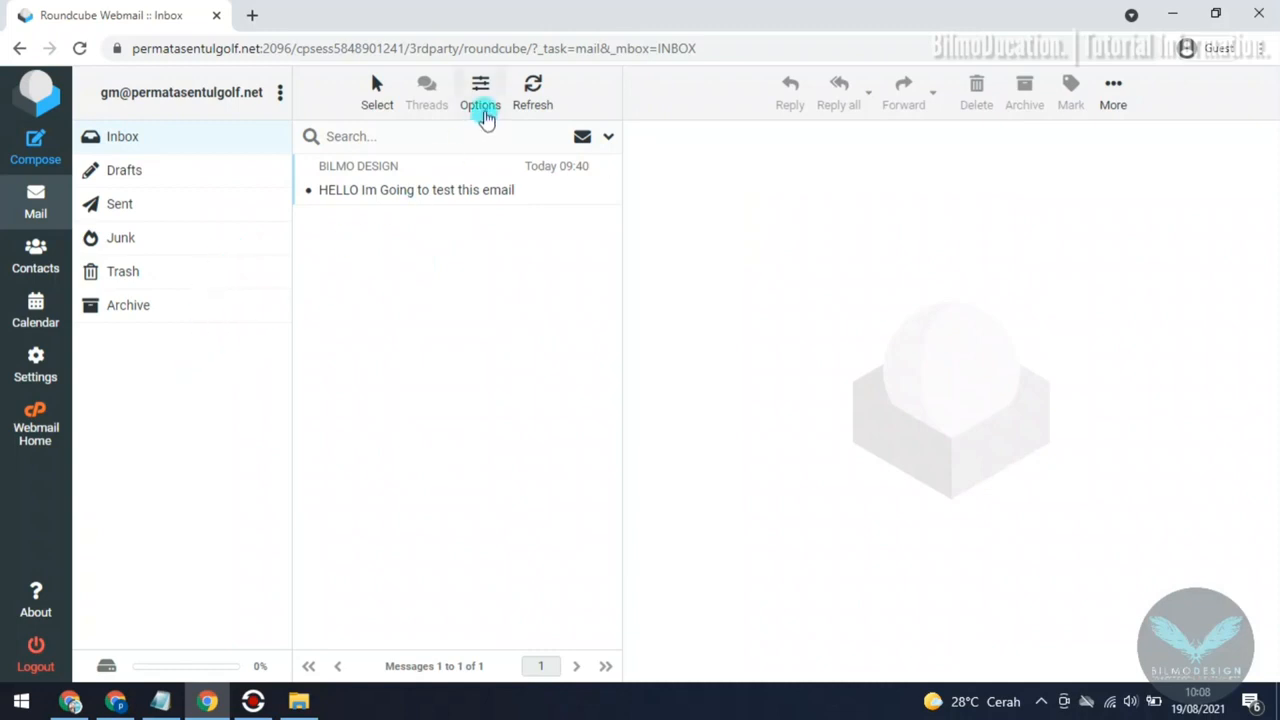
Step: Examine the additional message actions available from the inbox, such as importing, moving and copying
click(1124, 106)
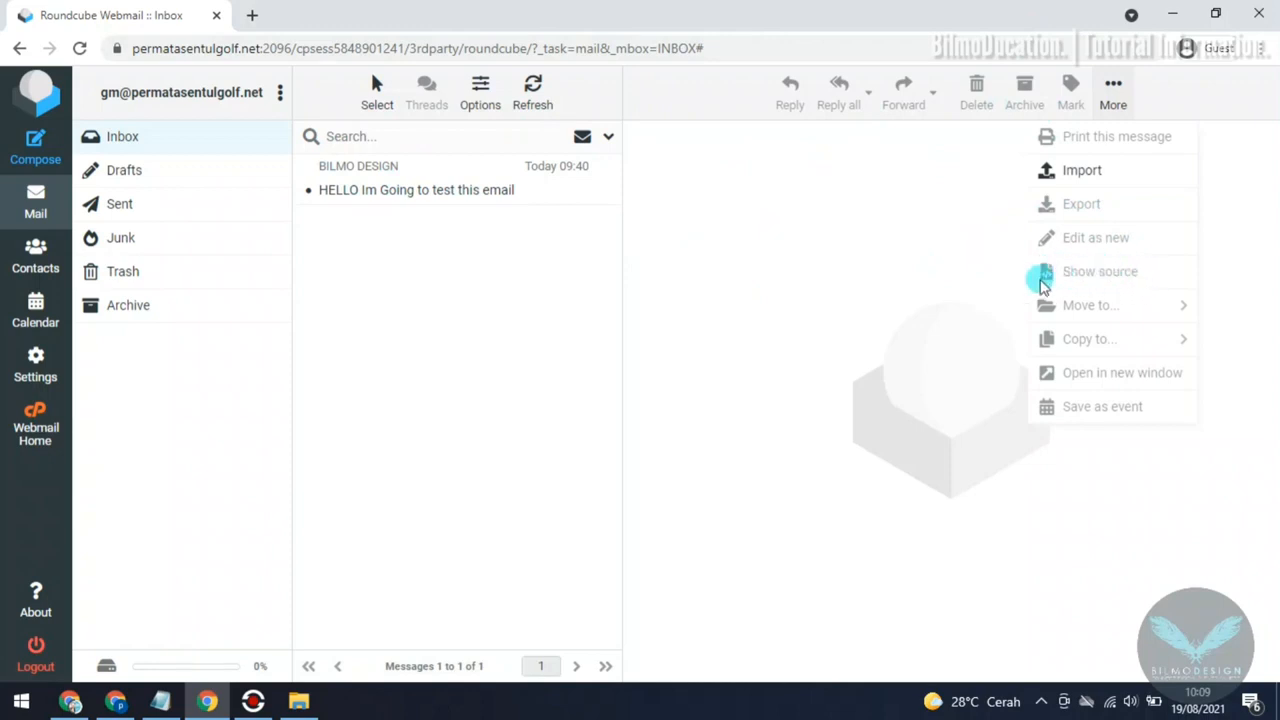
click(1118, 304)
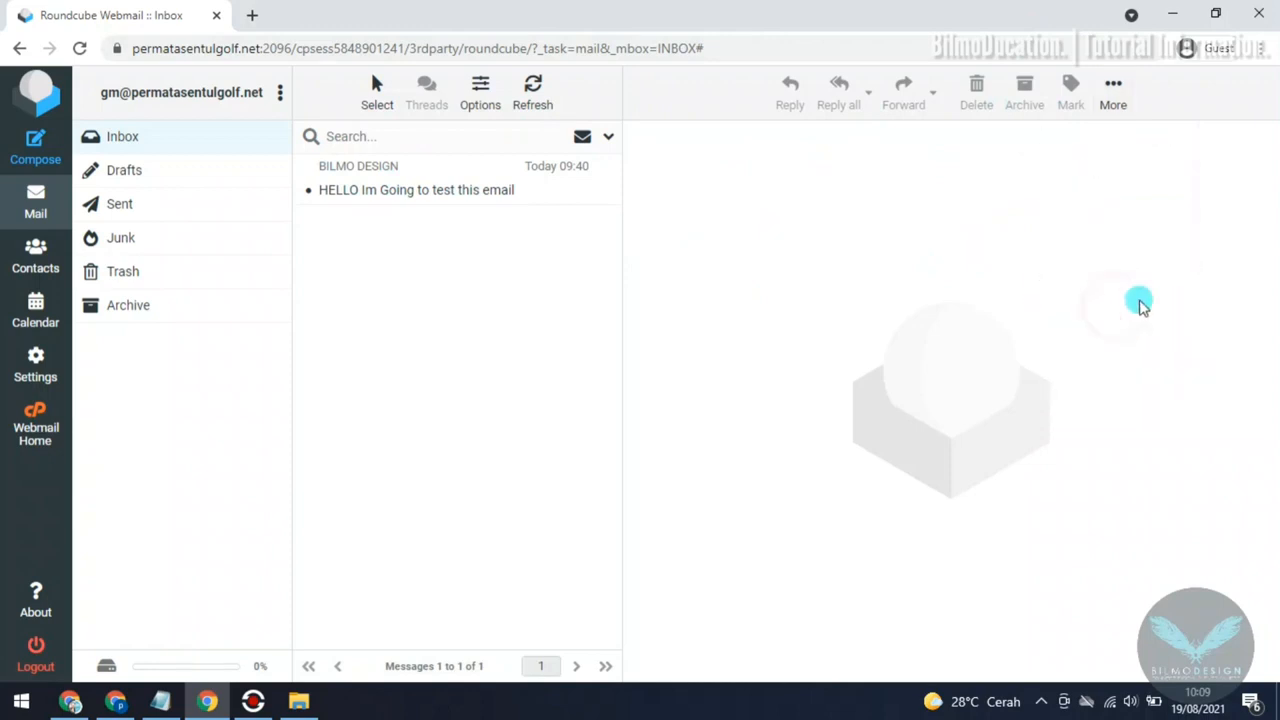
click(1110, 88)
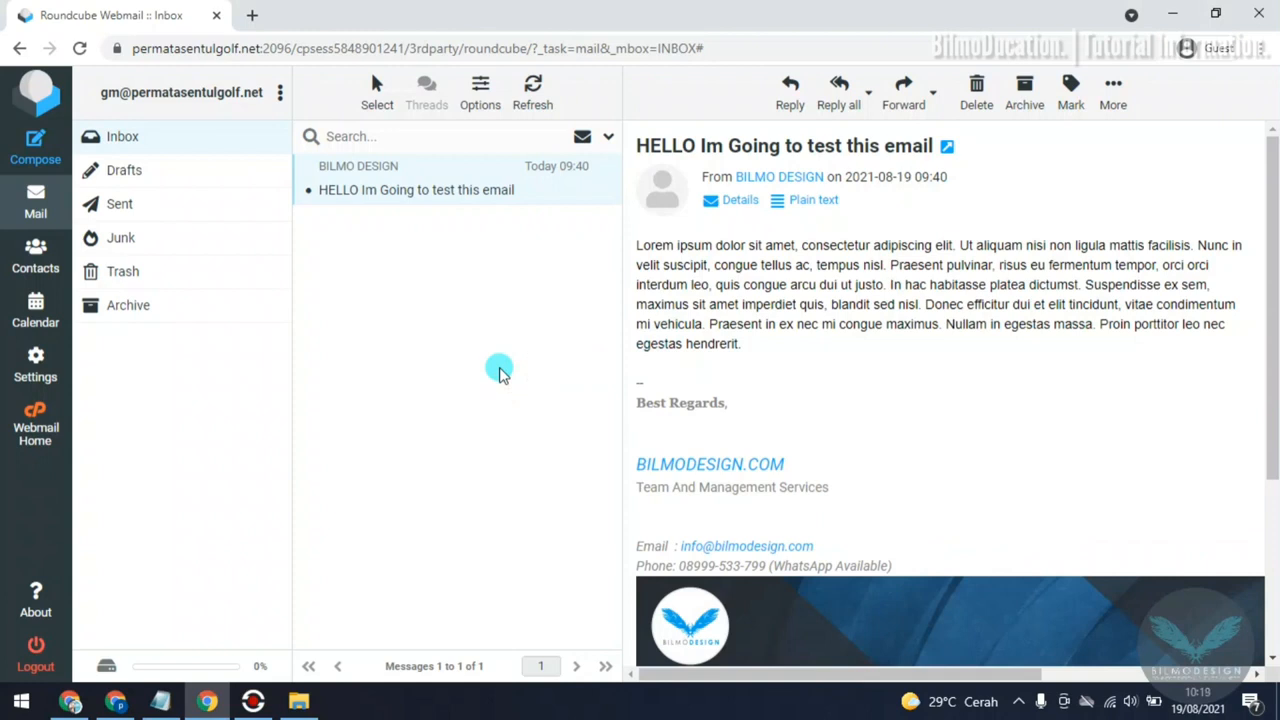
Step: Check the marking options for the open inbox message, leave them unused, and delete the message
click(1071, 100)
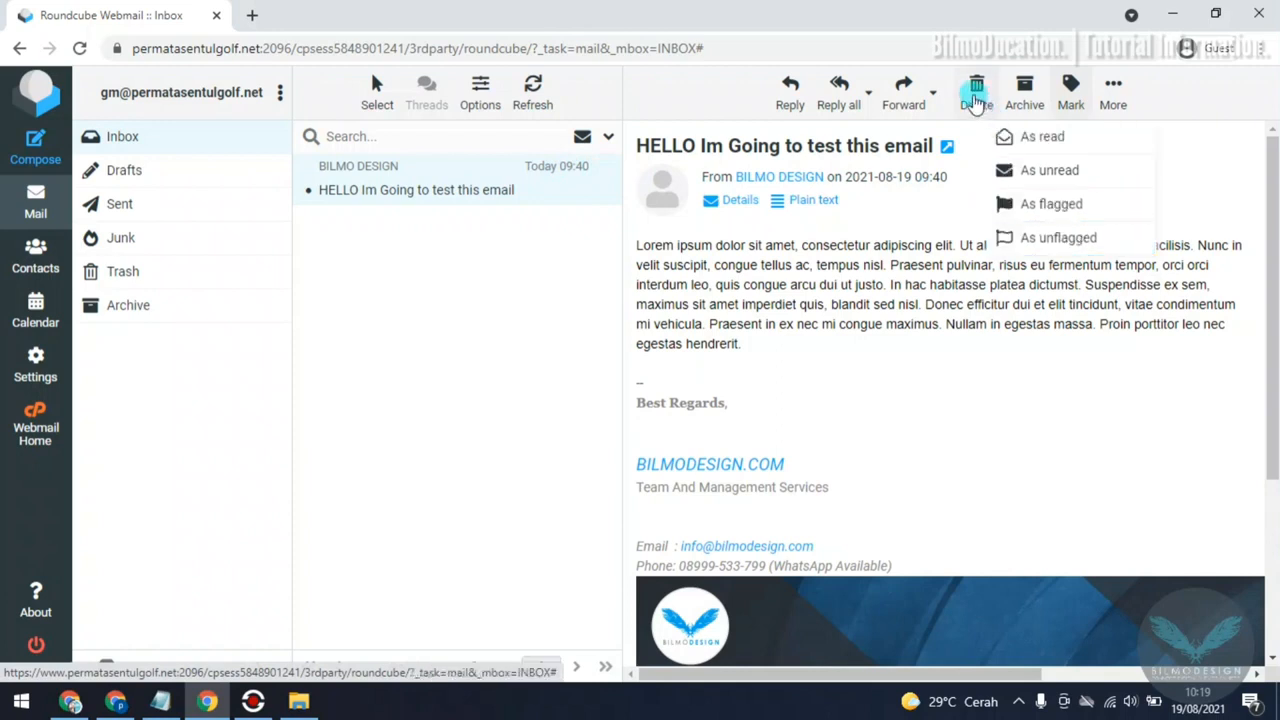
click(560, 251)
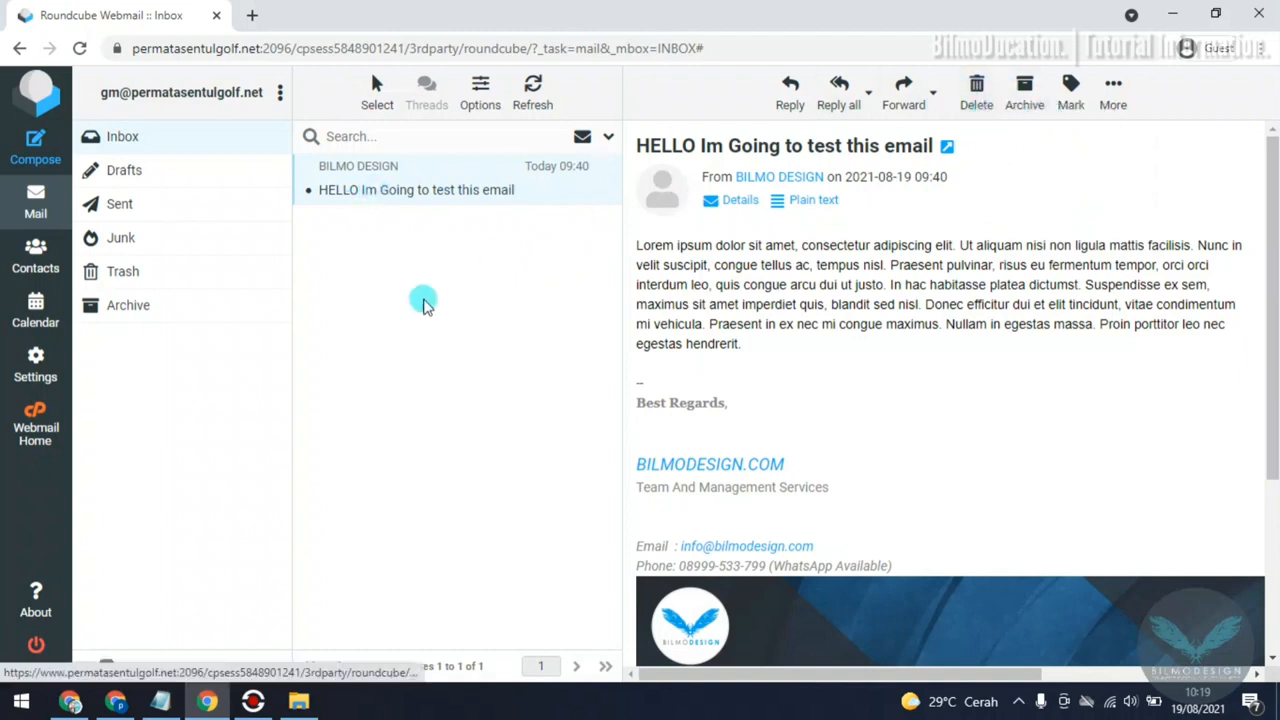
click(972, 92)
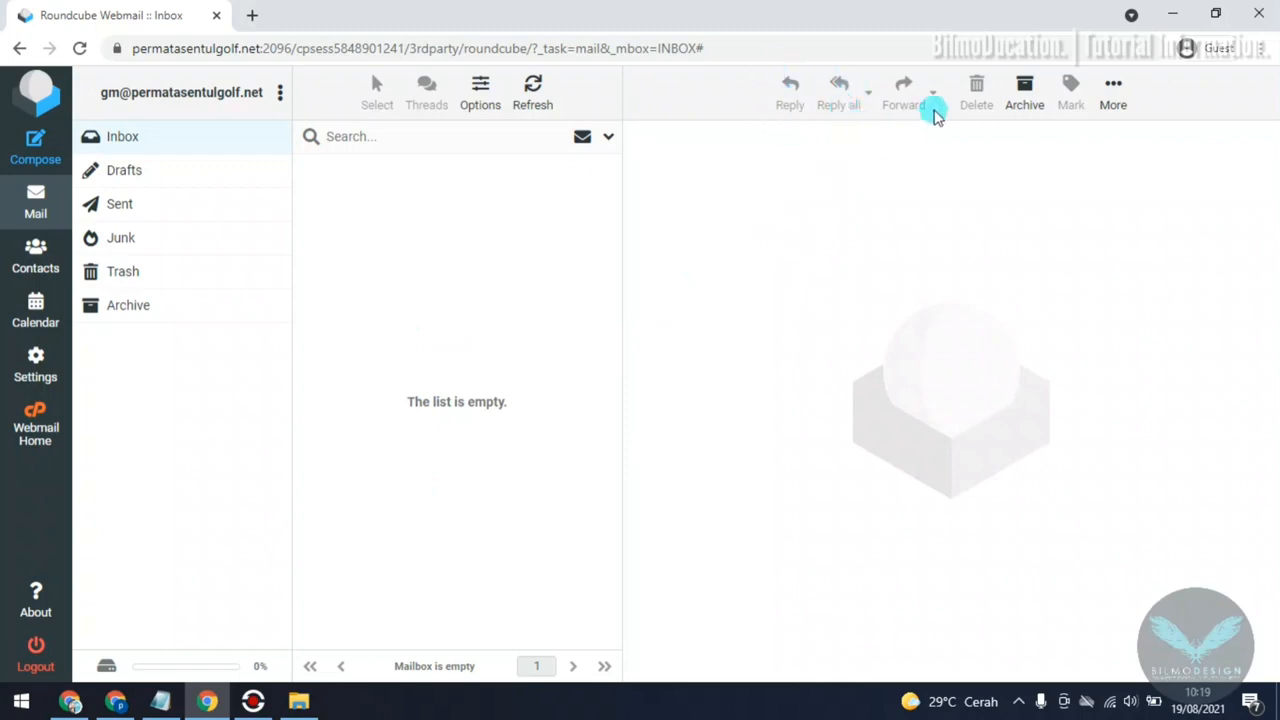
Step: Check the message list's sorting and list mode options and the folder actions for the mailbox, leaving everything unchanged
click(481, 100)
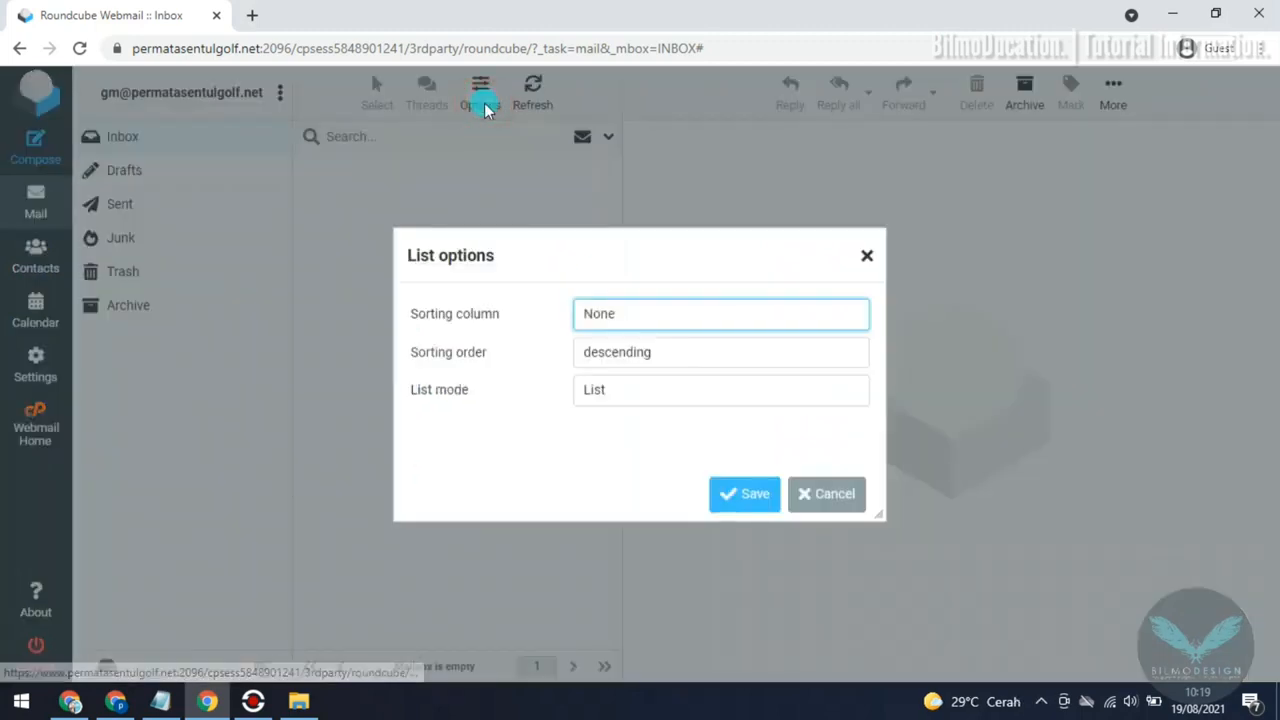
click(867, 257)
click(478, 96)
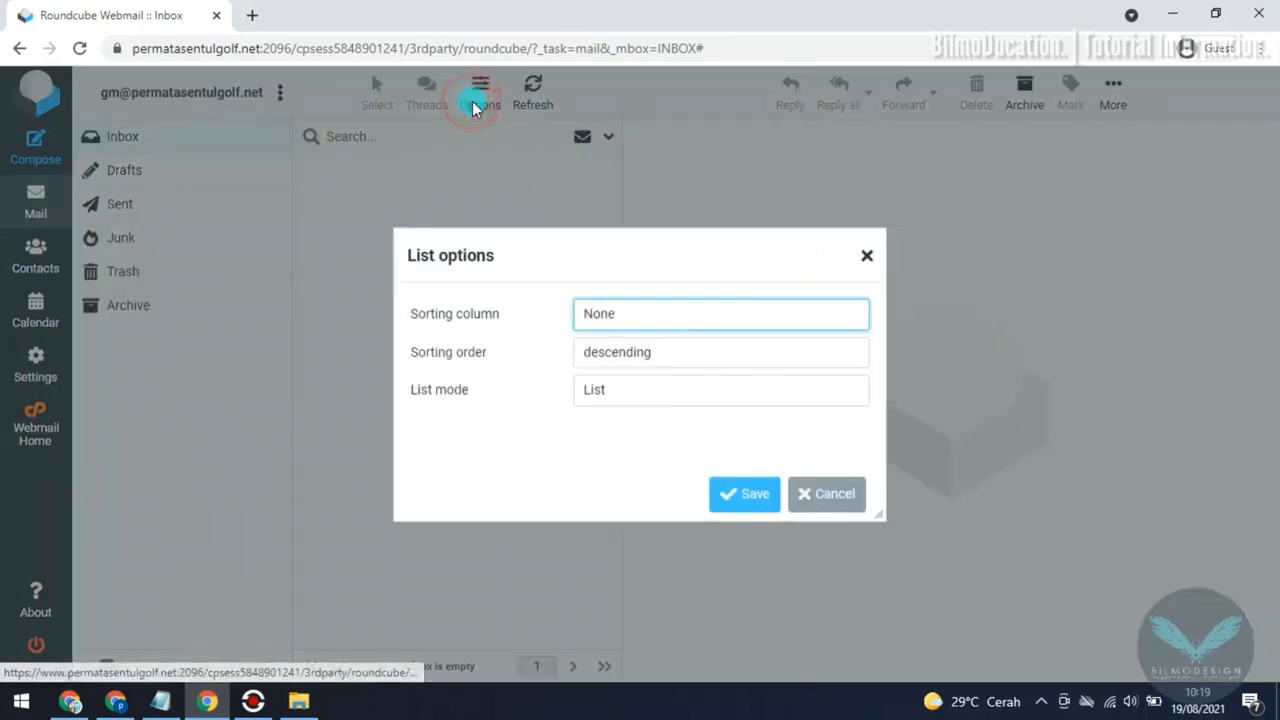
click(864, 260)
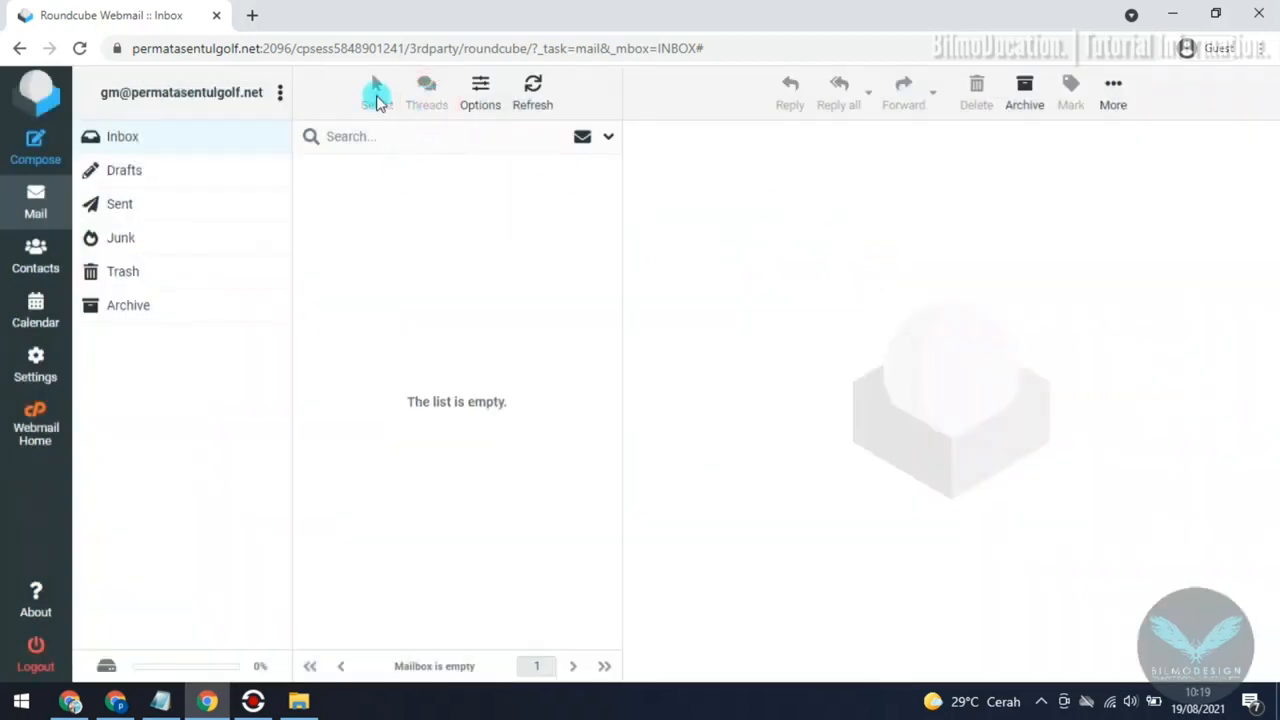
click(279, 93)
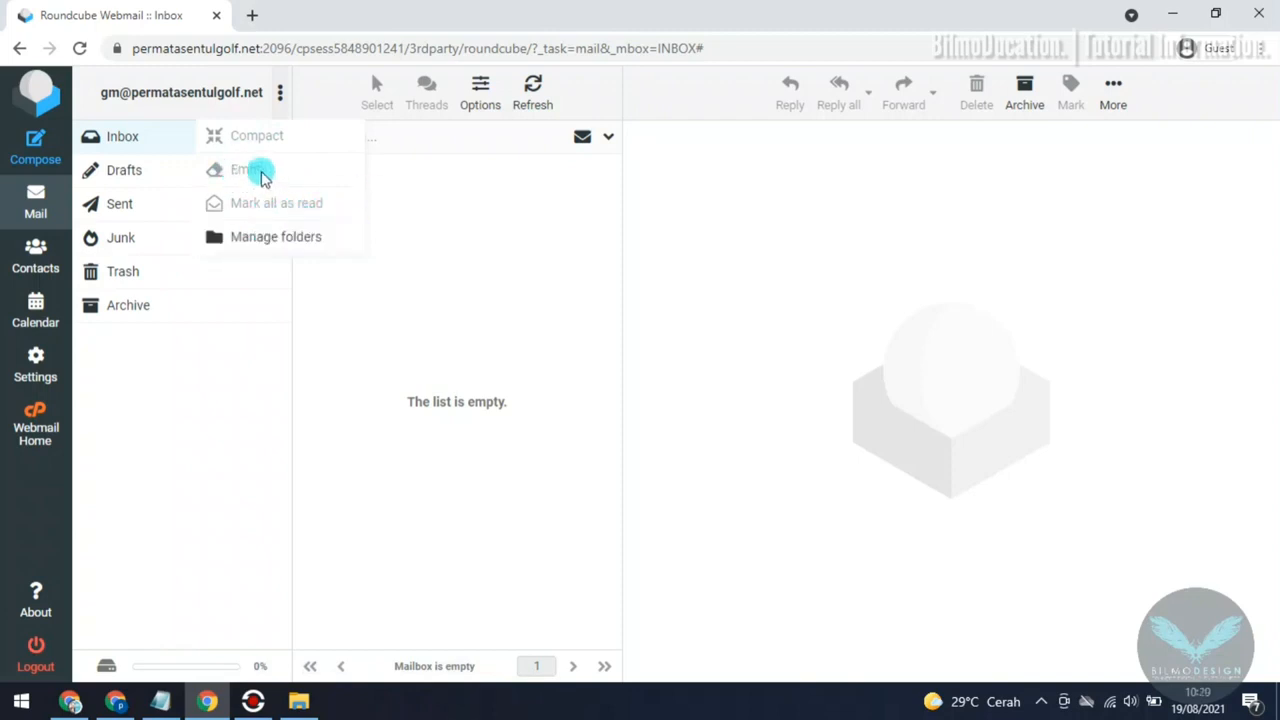
click(246, 338)
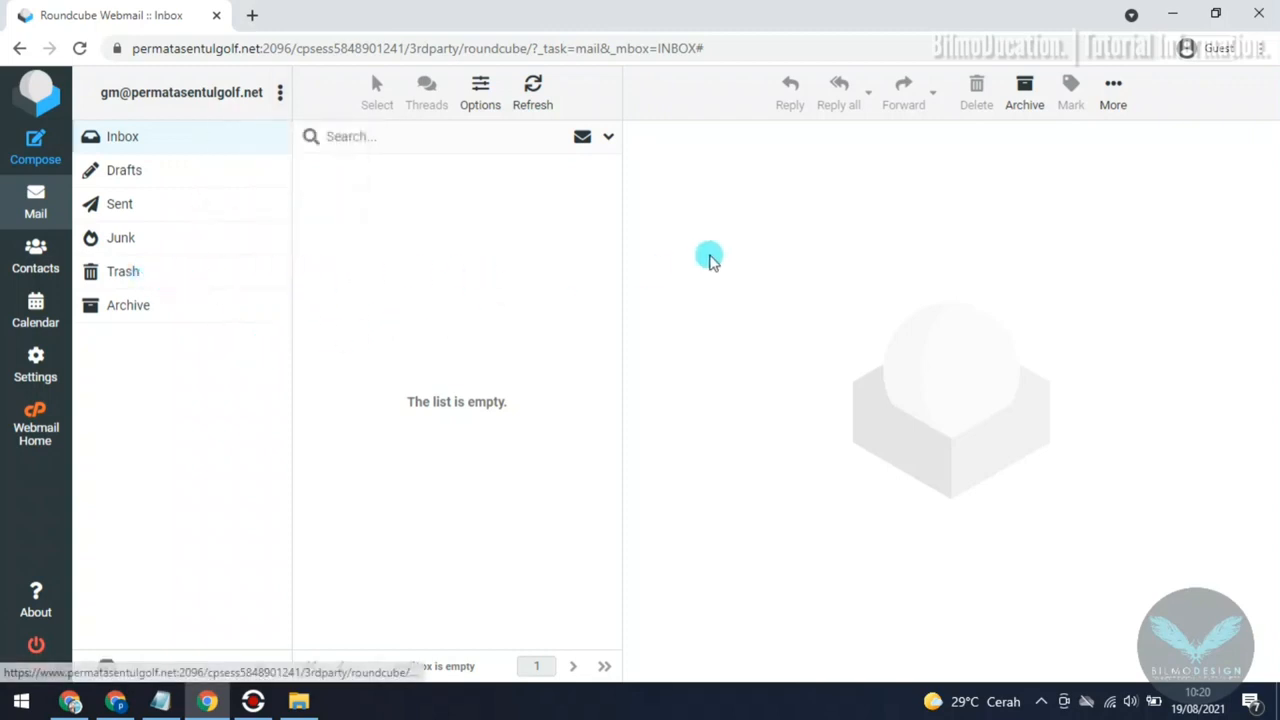
Step: Check the inbox, open the message "HELLO Im Going to test this email" in the Trash folder and delete it permanently
click(110, 143)
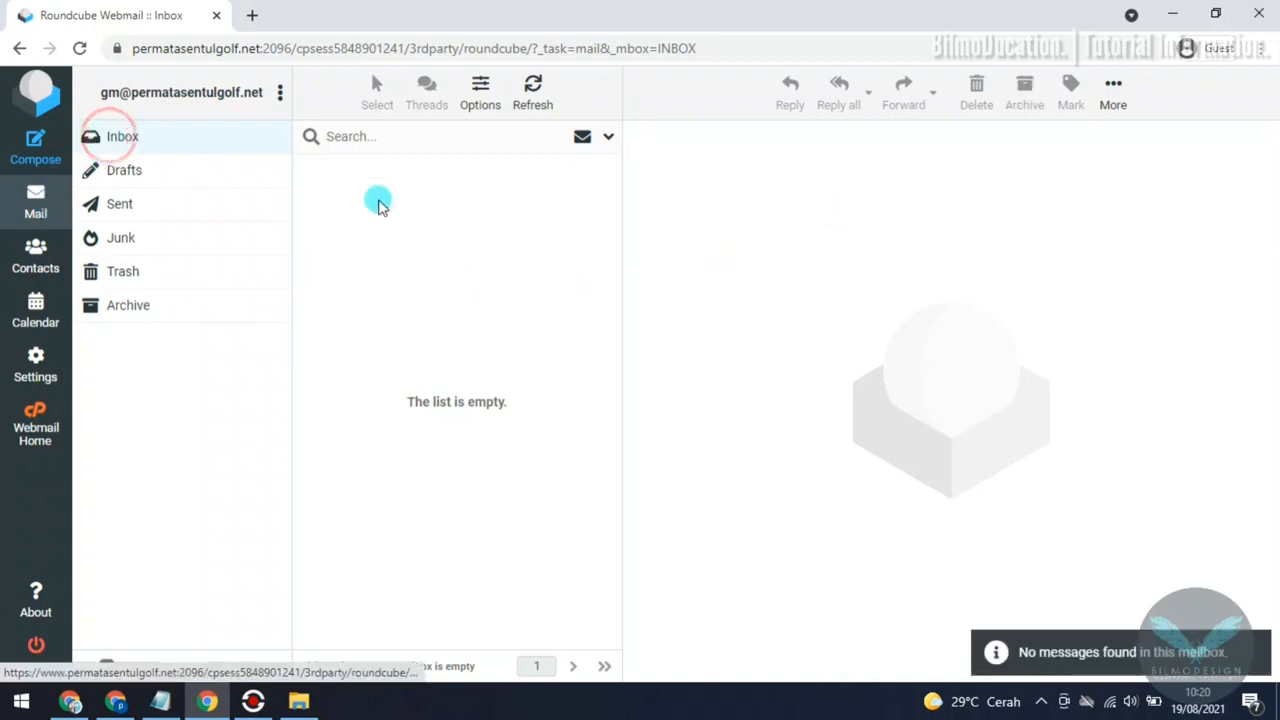
click(141, 275)
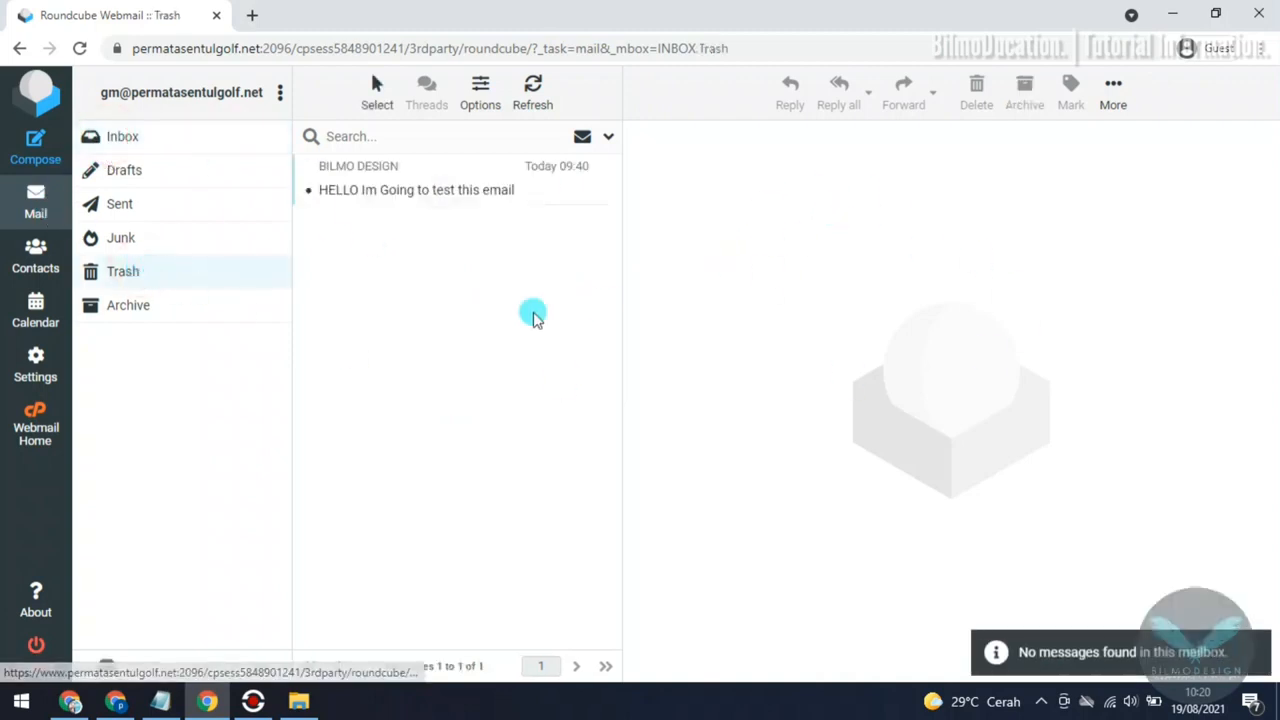
click(420, 192)
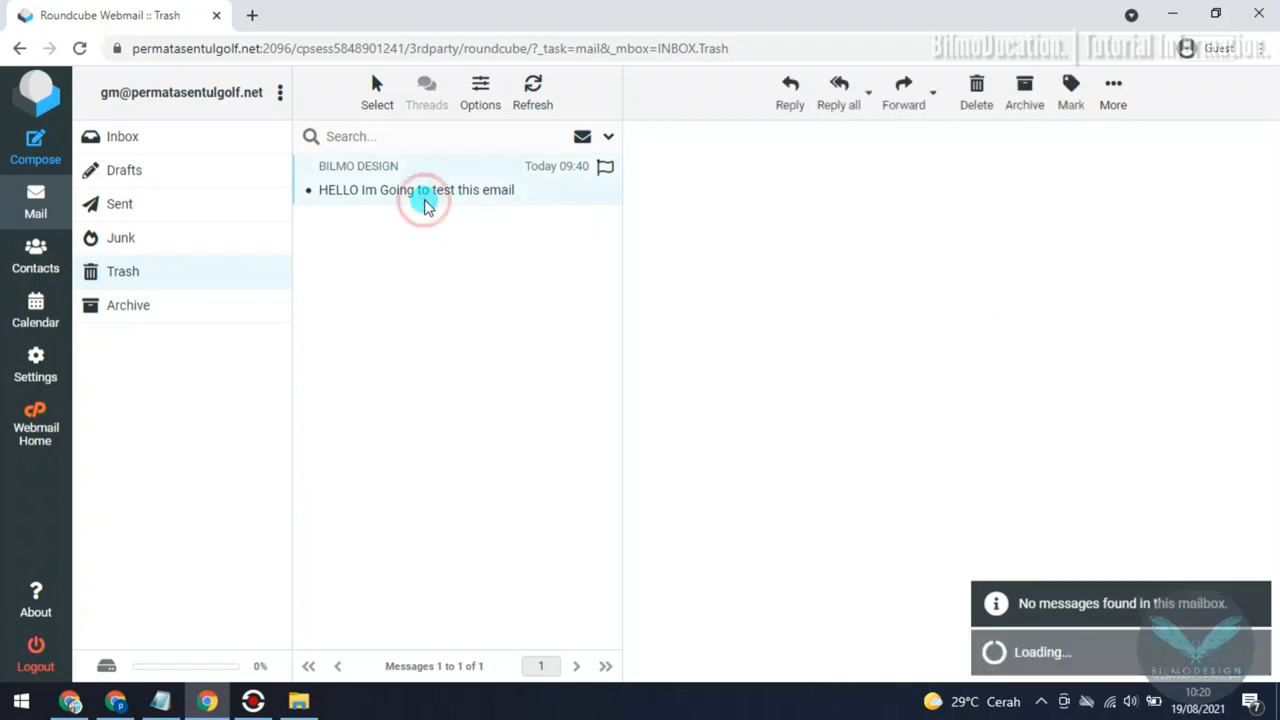
click(142, 280)
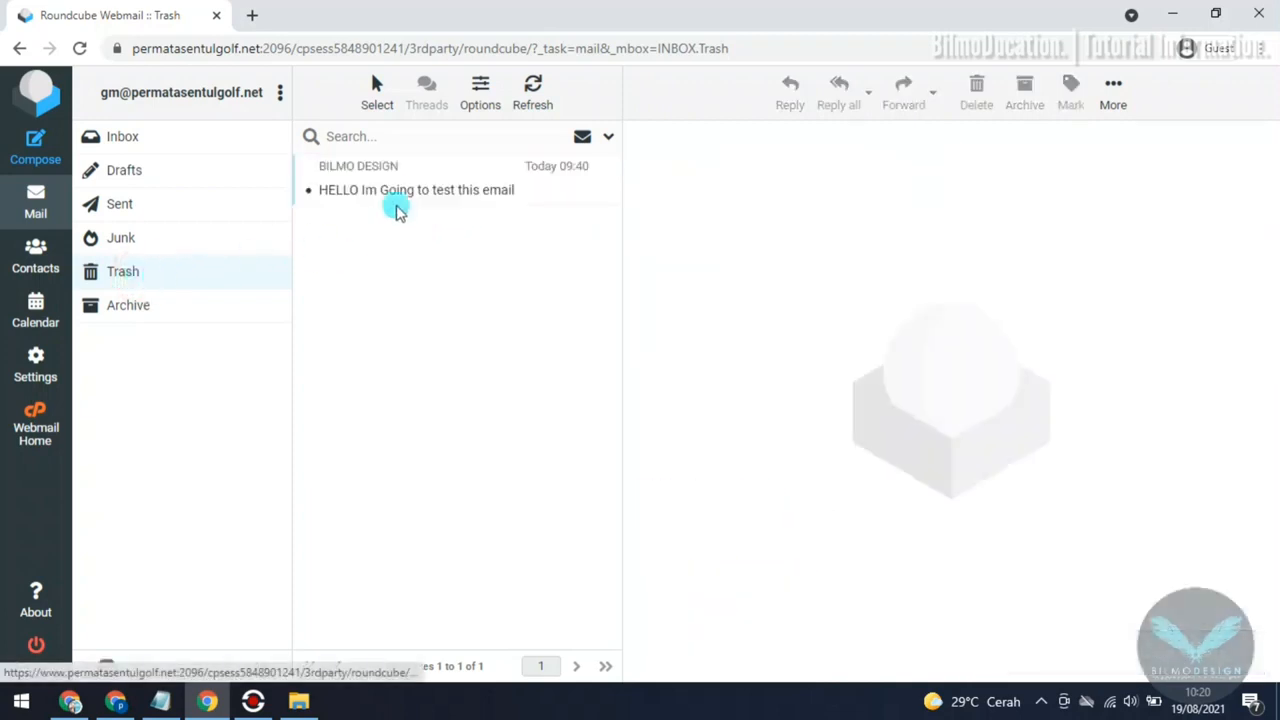
click(145, 278)
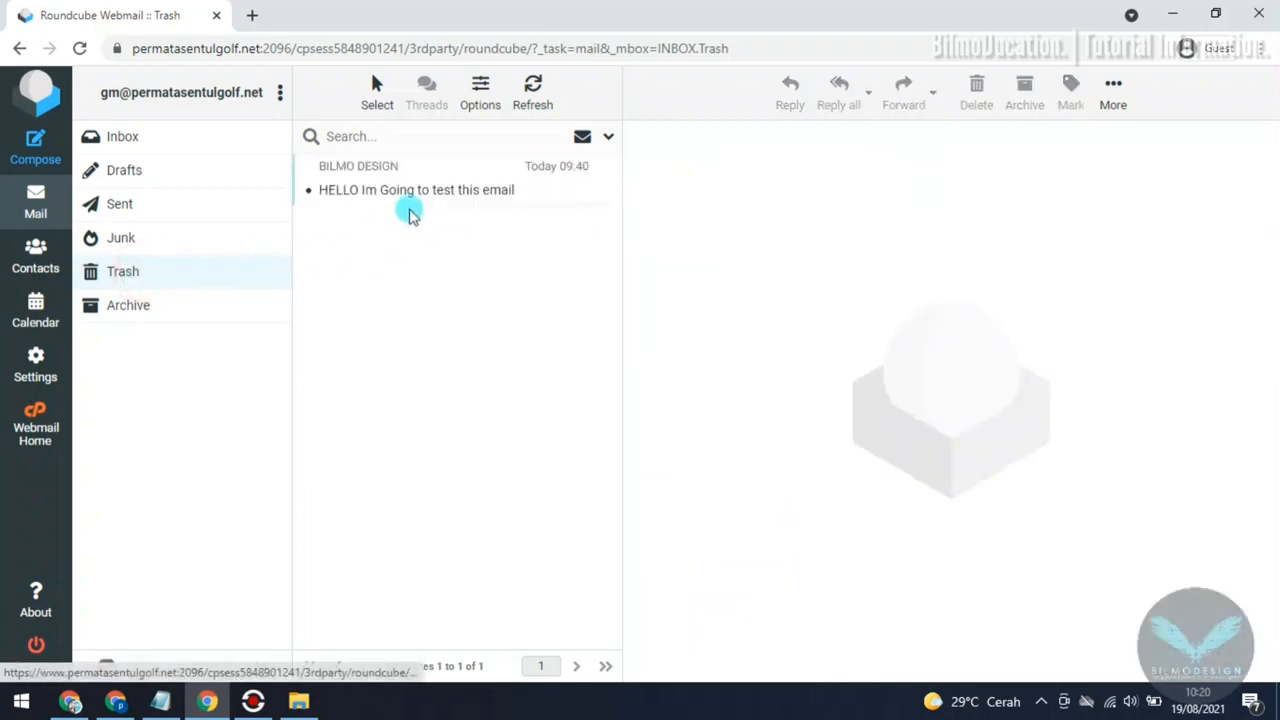
click(423, 181)
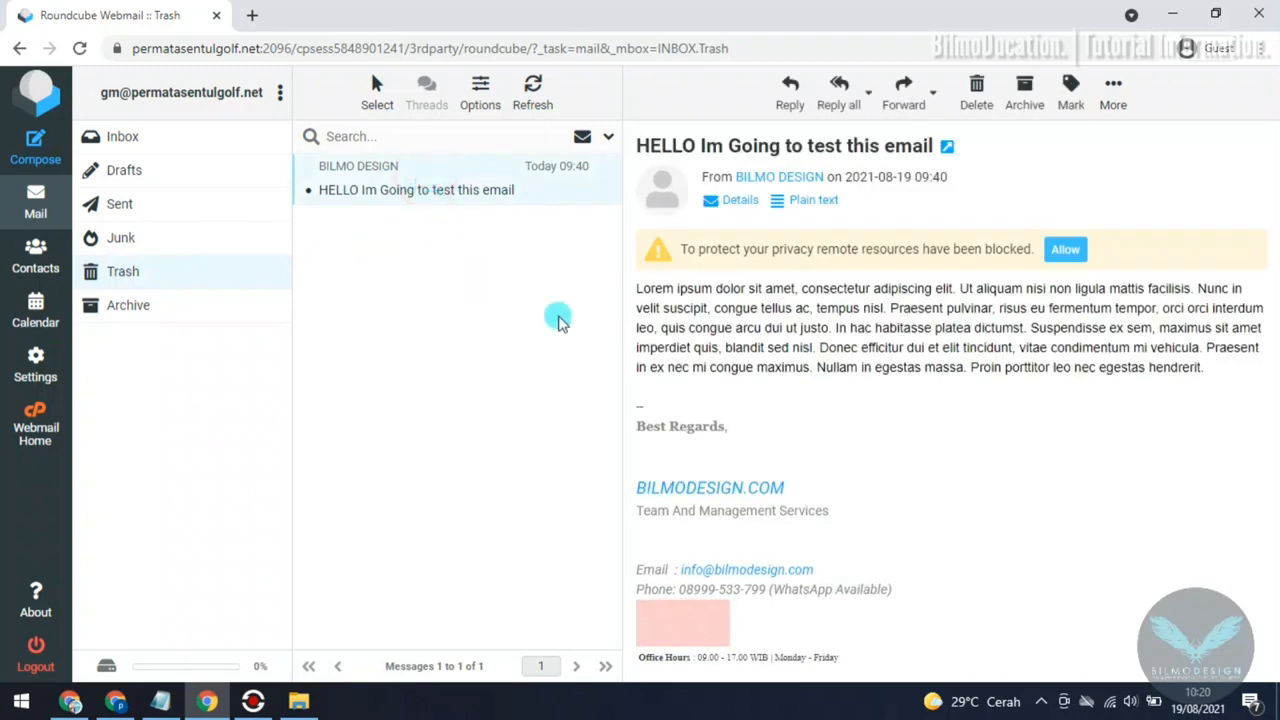
click(977, 98)
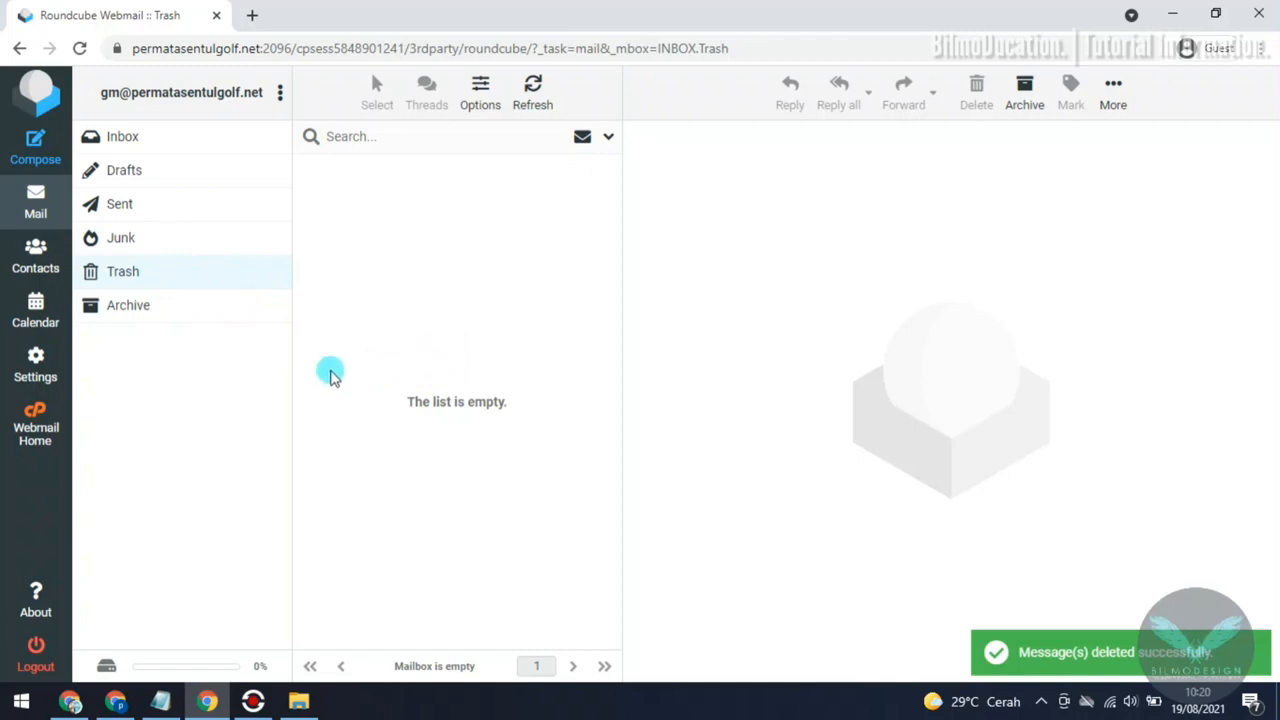
Step: Review the Server Settings preferences for message deletion and mailbox maintenance without changing them, and return to the mail view
click(35, 366)
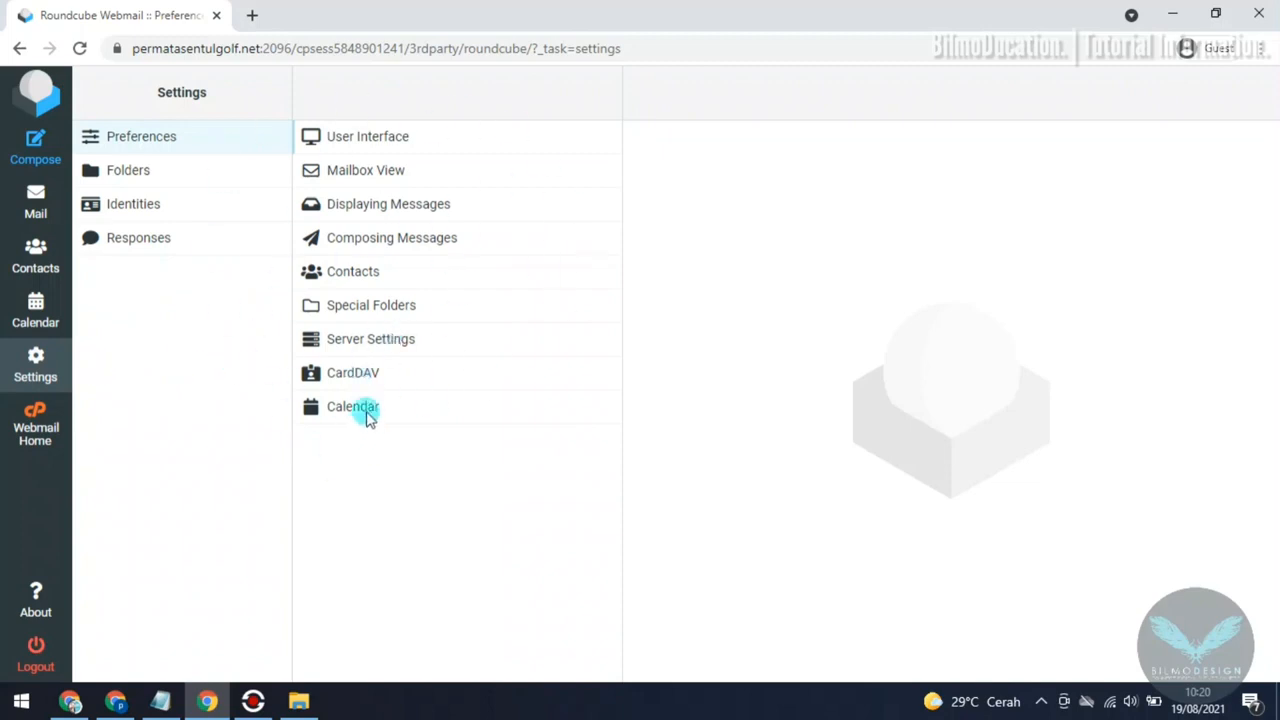
click(400, 350)
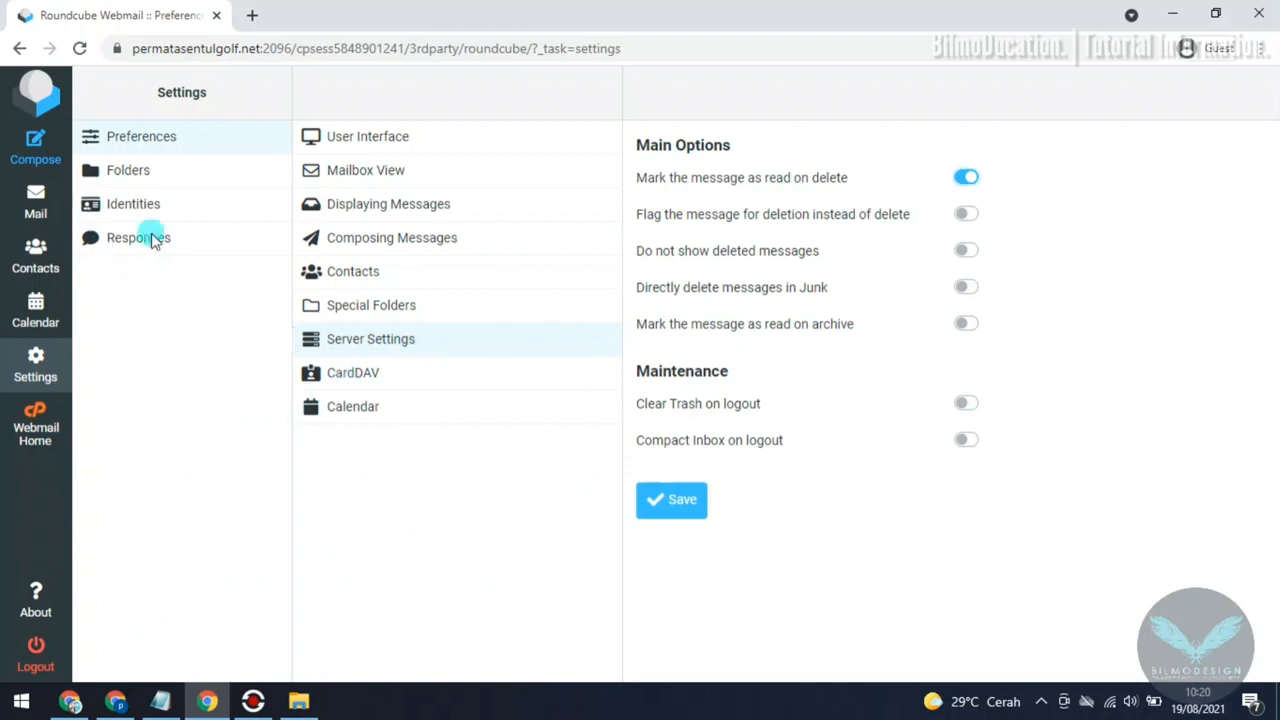
click(48, 198)
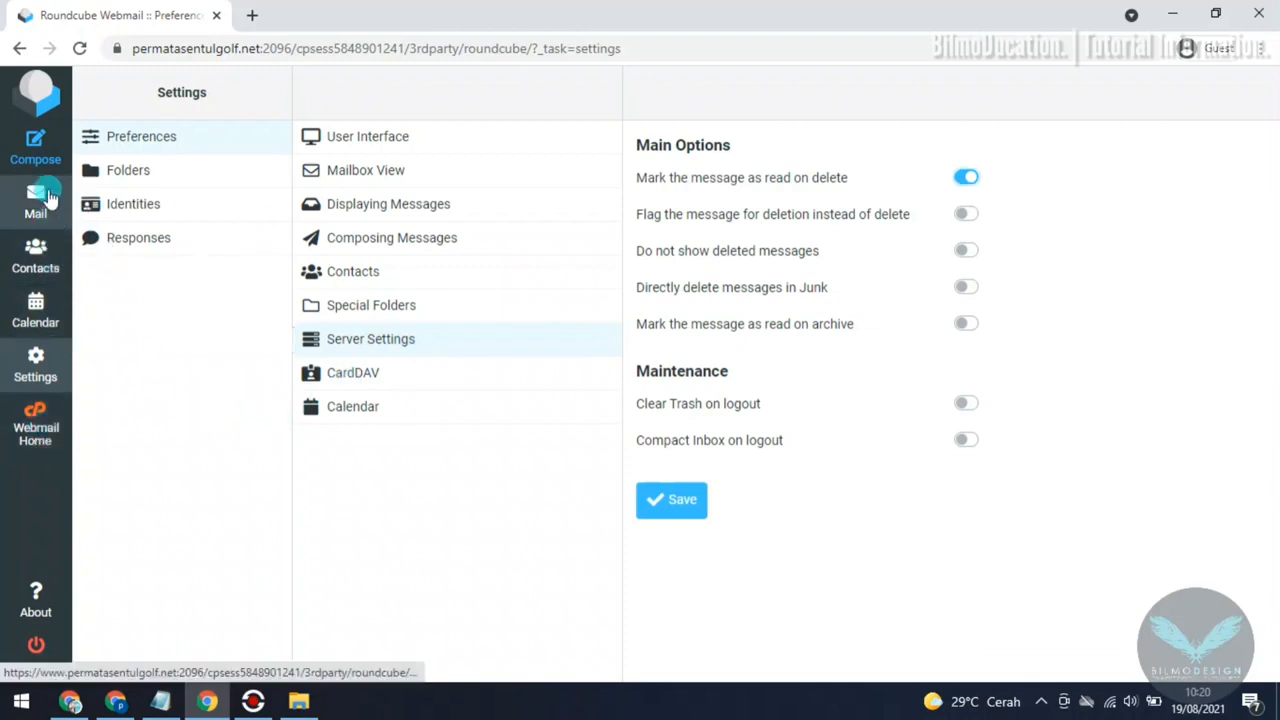